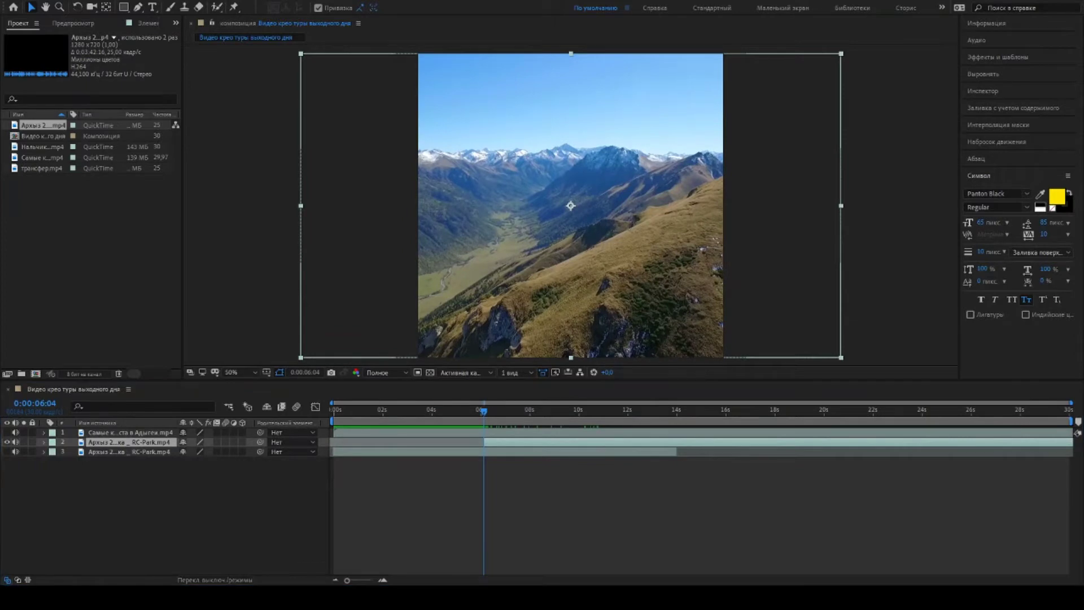
# Step: Slide the top Архыз clip to the next scene and split it at 0:00:06:06
pyautogui.moveTo(612, 443); pyautogui.dragTo(445, 447)
pyautogui.moveTo(374, 433); pyautogui.dragTo(411, 438)
pyautogui.press('pagedown')
pyautogui.press('pagedown')
pyautogui.hotkey('ctrl', 'shift', 'd')
# Step: Shift the cut-off Архыз piece along the timeline so it ends at about 18 s, and hide and mute it
pyautogui.moveTo(478, 453); pyautogui.dragTo(768, 452)
pyautogui.click(6, 451)
pyautogui.click(16, 451)
# Step: Slide the visible Архыз clip onward, split it at 0:00:06:06 and delete the earlier piece
pyautogui.moveTo(578, 442); pyautogui.dragTo(461, 440)
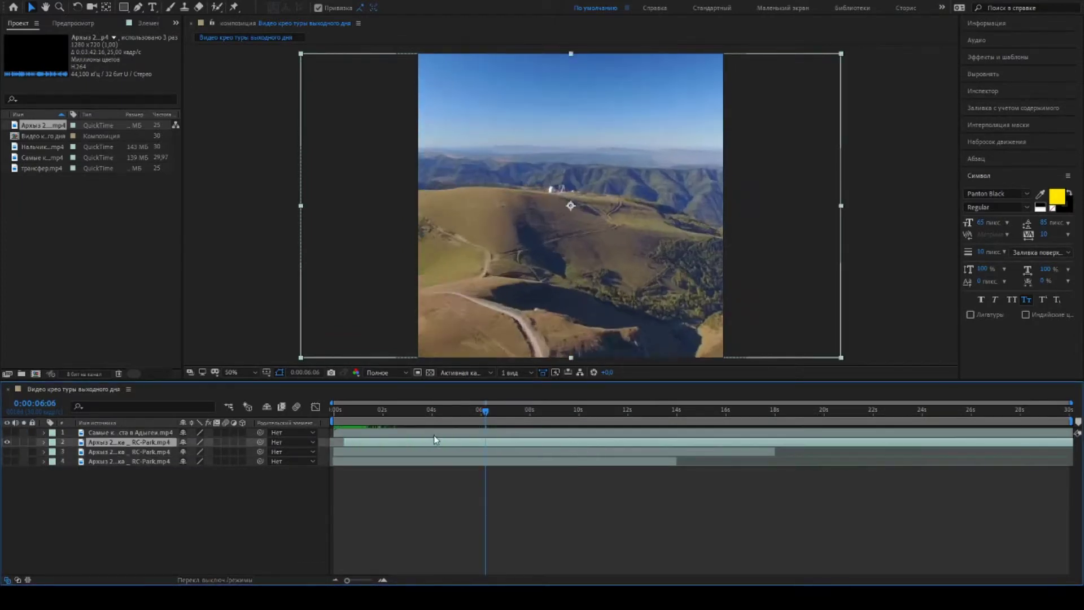
pyautogui.hotkey('ctrl', 'shift', 'd')
pyautogui.click(146, 453)
pyautogui.press('Delete')
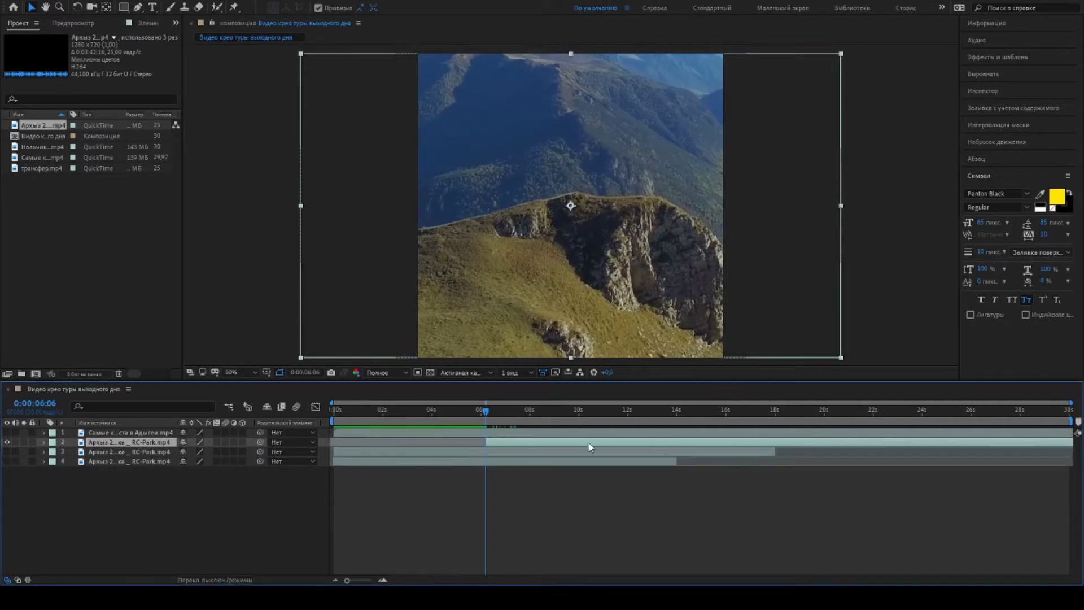
# Step: Split the Архыз footage at the next rocky mountain scene, move the cut-off piece to end at about 12 s and hide it
pyautogui.moveTo(571, 444); pyautogui.dragTo(303, 442)
pyautogui.hotkey('ctrl', 'shift', 'd')
pyautogui.moveTo(373, 452); pyautogui.dragTo(507, 453)
pyautogui.click(6, 451)
# Step: Slide the Архыз footage to the next mountain scene, split it at 0:00:07:08 and shift the cut-off piece along the timeline
pyautogui.moveTo(835, 442); pyautogui.dragTo(460, 443)
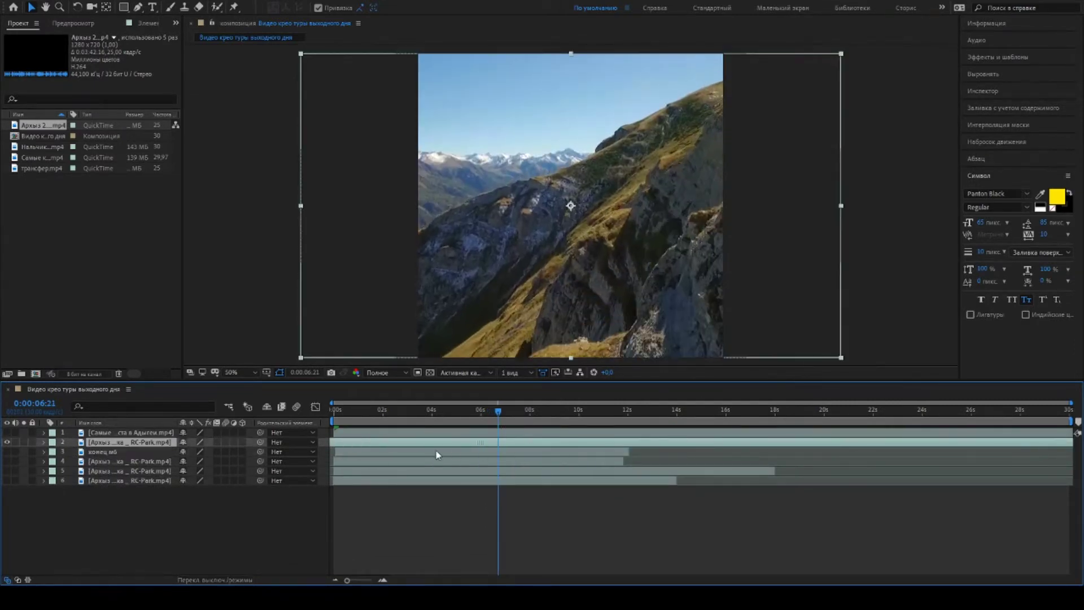
pyautogui.press('pagedown')
pyautogui.press('pagedown')
pyautogui.press('pagedown')
pyautogui.press('pagedown')
pyautogui.press('pagedown')
pyautogui.press('pagedown')
pyautogui.press('pagedown')
pyautogui.press('pagedown')
pyautogui.press('pagedown')
pyautogui.press('pagedown')
pyautogui.press('pagedown')
pyautogui.press('pagedown')
pyautogui.press('pagedown')
pyautogui.press('pagedown')
pyautogui.press('pagedown')
pyautogui.press('pagedown')
pyautogui.press('pagedown')
pyautogui.moveTo(425, 441); pyautogui.dragTo(987, 452)
pyautogui.hotkey('ctrl', 'shift', 'd')
# Step: Name the cut-off mountain piece "горы архыз" and hide it
pyautogui.press('Return')
pyautogui.write('горы')
pyautogui.press('Return')
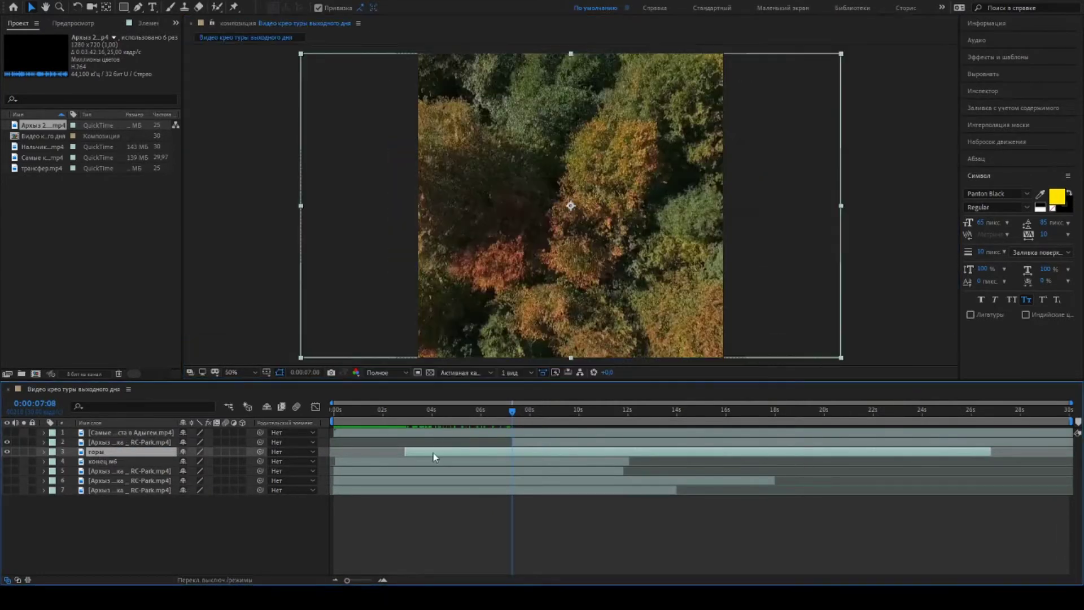
pyautogui.click(7, 451)
# Step: Move on through the Архыз footage, split it at 0:00:07:08, name the cut piece "леса архыз" and hide it
pyautogui.moveTo(734, 441); pyautogui.dragTo(530, 442)
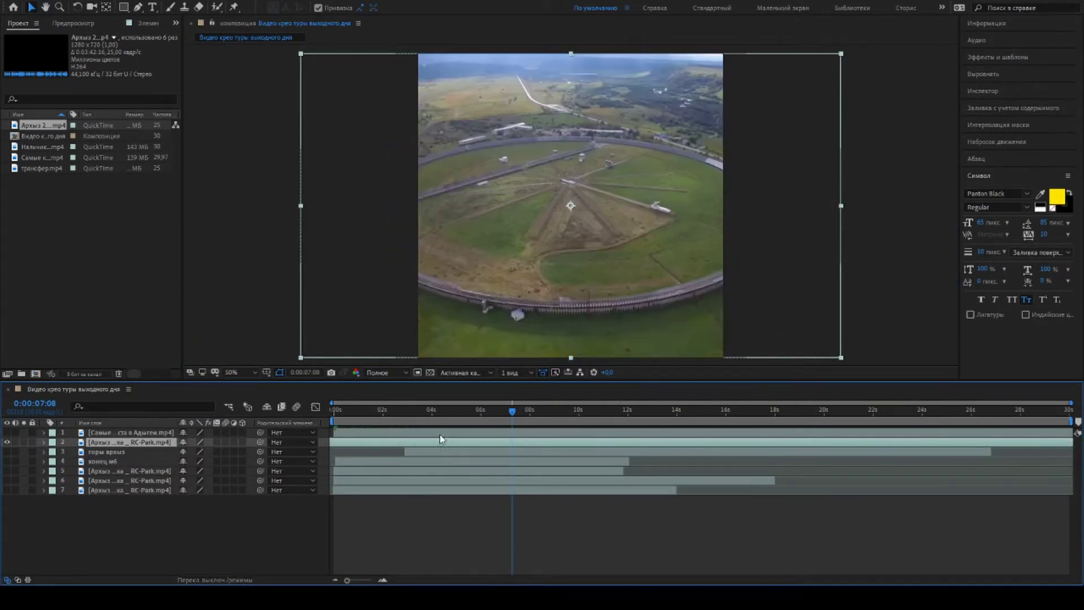
pyautogui.hotkey('ctrl', 'shift', 'd')
pyautogui.click(6, 451)
# Step: Slide the Архыз footage to the mountain plateau scene and split it at 0:00:07:12
pyautogui.moveTo(818, 443); pyautogui.dragTo(628, 446)
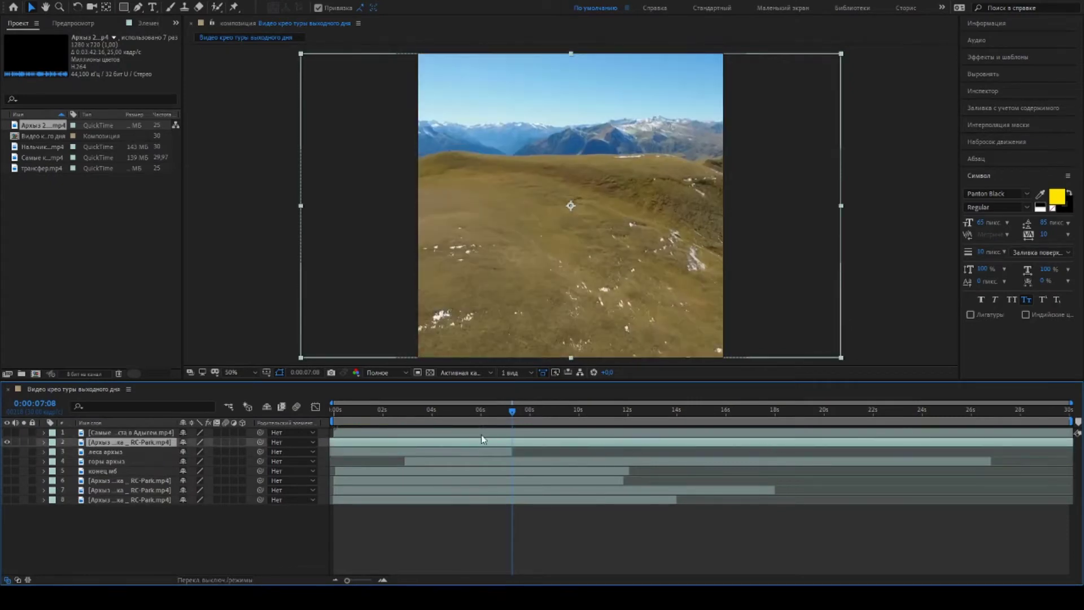
pyautogui.moveTo(553, 442); pyautogui.dragTo(376, 443)
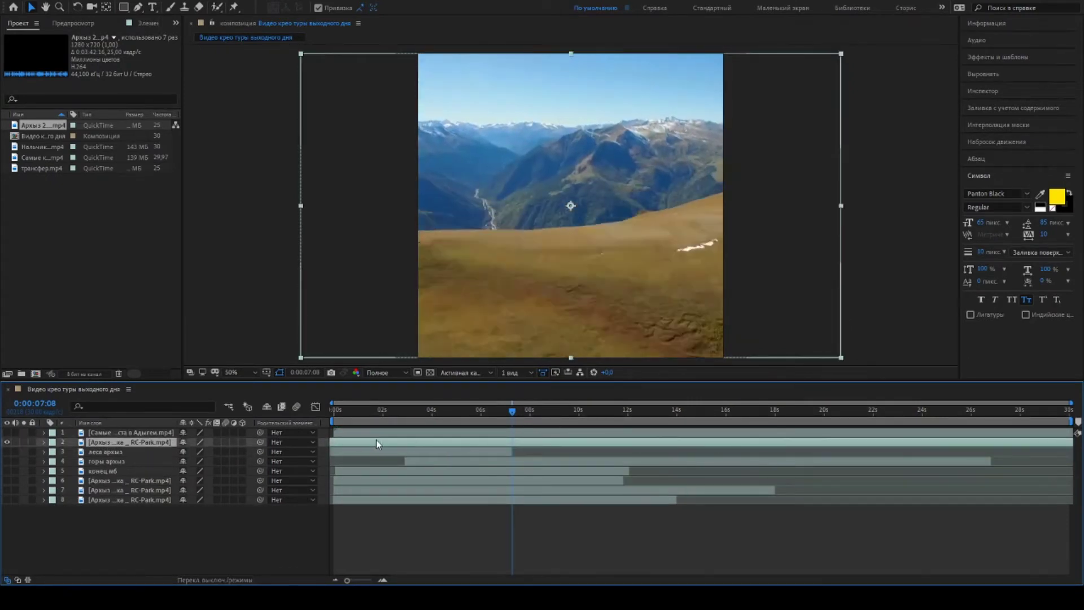
pyautogui.moveTo(512, 411); pyautogui.dragTo(515, 411)
pyautogui.hotkey('ctrl', 'shift', 'd')
# Step: Name the cut-off plateau piece "горы" and shift it along the timeline to end at about 14.5 s
pyautogui.click(499, 452)
pyautogui.press('Return')
pyautogui.write('горы')
pyautogui.press('Return')
pyautogui.moveTo(514, 452); pyautogui.dragTo(689, 452)
pyautogui.click(732, 443)
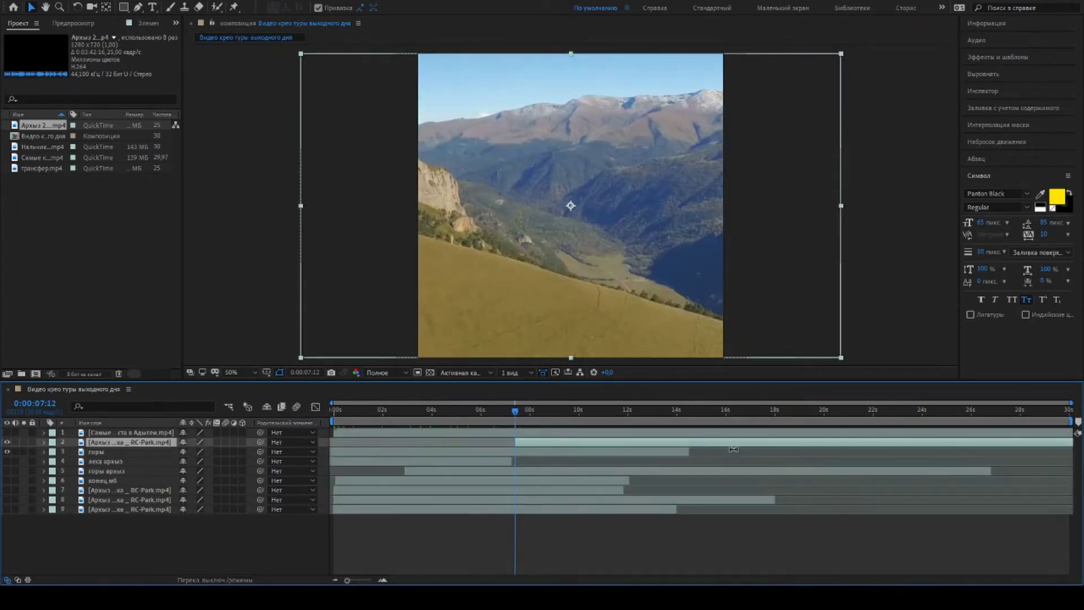
# Step: Split the Архыз footage again at 0:00:07:12, name the piece "зум горы архыз", and hide it and "горы"
pyautogui.hotkey('ctrl', 'shift', 'd')
pyautogui.press('Return')
pyautogui.write('зум горы архыз')
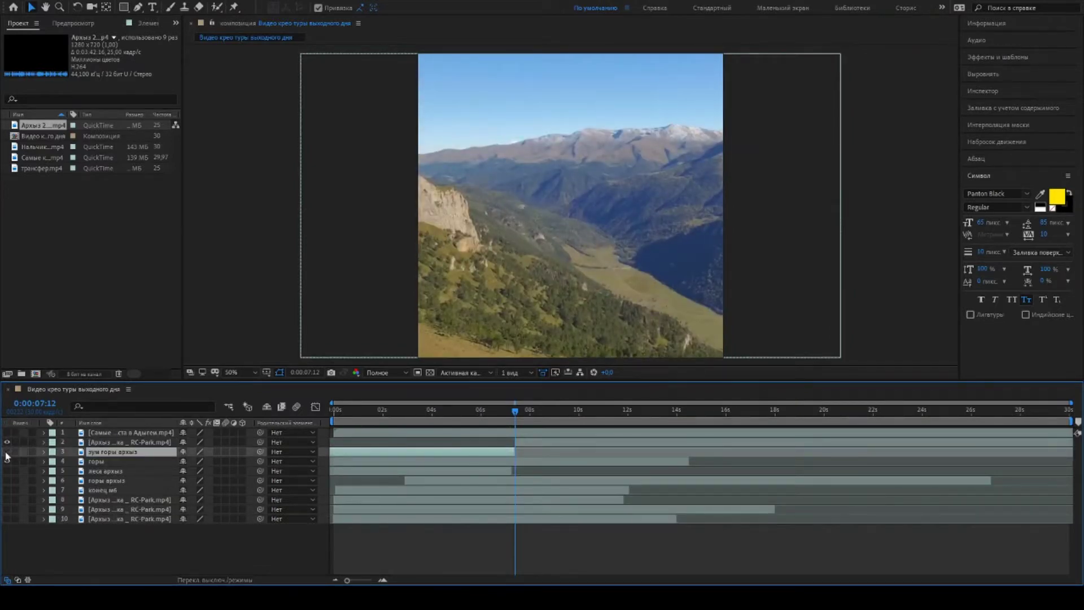
pyautogui.click(7, 461)
# Step: Skim the rest of the Архыз footage and delete the leftover clip
pyautogui.moveTo(739, 442); pyautogui.dragTo(380, 444)
pyautogui.moveTo(661, 443); pyautogui.dragTo(380, 443)
pyautogui.moveTo(592, 443); pyautogui.dragTo(636, 434)
pyautogui.press('Delete')
# Step: Show the Адыгея clip, split it at 0:00:07:12 and delete the unneeded piece
pyautogui.click(131, 432)
pyautogui.click(6, 433)
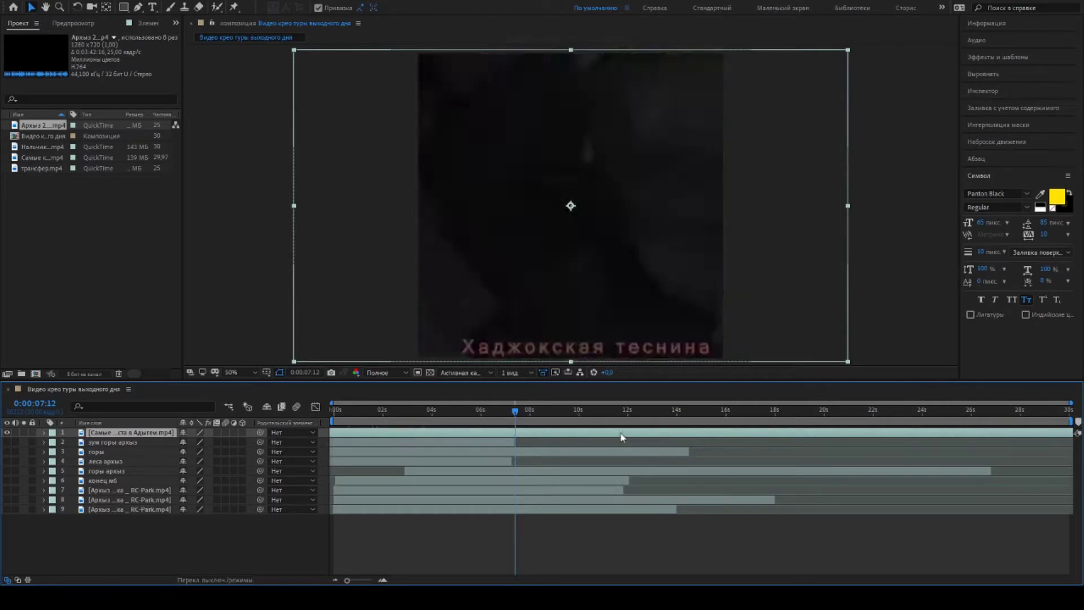
pyautogui.hotkey('ctrl', 'shift', 'd')
pyautogui.click(173, 442)
pyautogui.moveTo(771, 434); pyautogui.dragTo(422, 435)
pyautogui.press('Delete')
# Step: Reframe the Адыгея waterfall shot horizontally, split it at 0:00:07:12, name the piece "водопады адыгея" and hide it
pyautogui.moveTo(605, 267); pyautogui.dragTo(548, 266)
pyautogui.hotkey('ctrl', 'shift', 'd')
pyautogui.click(143, 441)
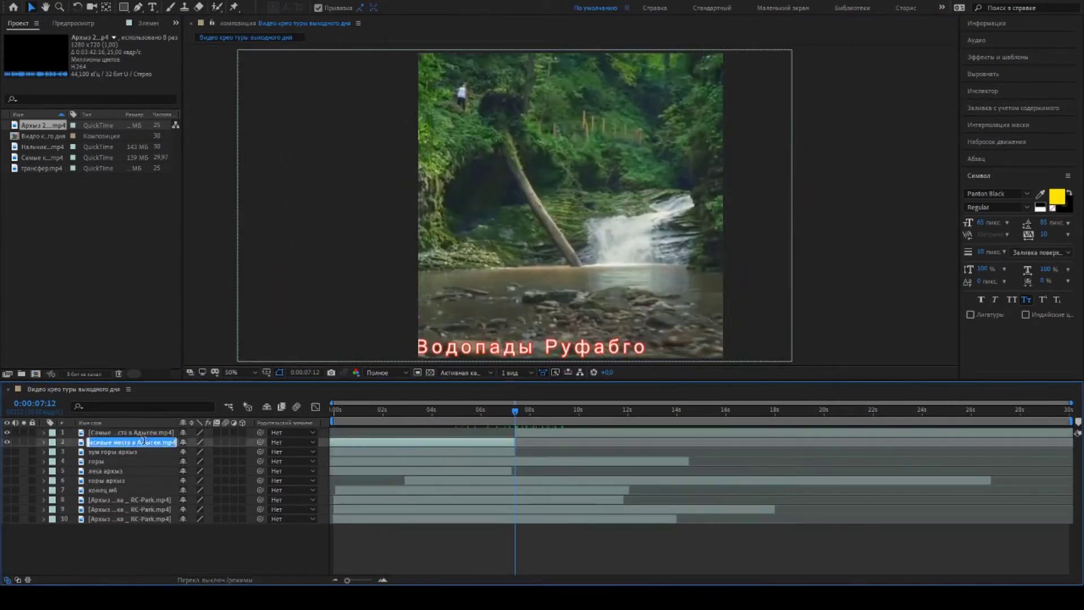
pyautogui.click(7, 442)
# Step: Slide the Адыгея footage to the mountain scene, split it at 0:00:07:12 and name the piece "горы адыгея"
pyautogui.moveTo(706, 432); pyautogui.dragTo(455, 430)
pyautogui.moveTo(756, 434); pyautogui.dragTo(489, 422)
pyautogui.moveTo(763, 435); pyautogui.dragTo(570, 433)
pyautogui.moveTo(886, 434); pyautogui.dragTo(370, 428)
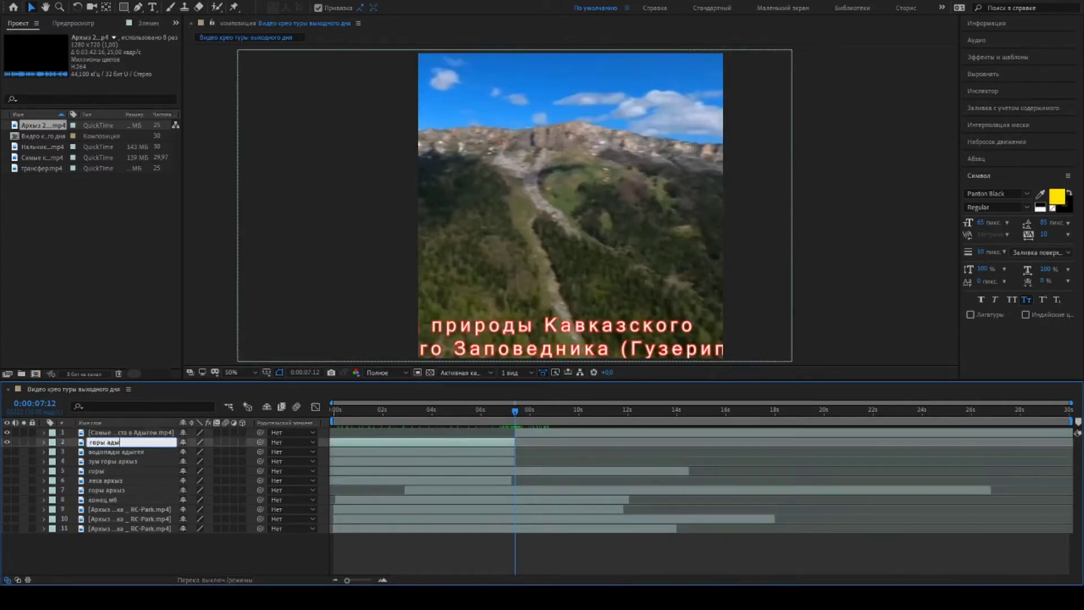
# Step: Try cutting and reframing further Адыгея scenes, and delete the leftover Адыгея footage
pyautogui.moveTo(564, 433); pyautogui.dragTo(603, 438)
pyautogui.hotkey('ctrl', 'shift', 'd')
pyautogui.click(502, 442)
pyautogui.press('Delete')
pyautogui.scroll(-2, 587, 243)
pyautogui.moveTo(681, 284); pyautogui.dragTo(702, 296)
pyautogui.moveTo(587, 241); pyautogui.dragTo(605, 257)
pyautogui.scroll(2, 605, 257)
pyautogui.moveTo(551, 434); pyautogui.dragTo(649, 435)
pyautogui.press('Delete')
# Step: Add the Нальчик clip as the top layer and scale it up to fill the composition's height
pyautogui.click(153, 432)
pyautogui.moveTo(43, 146); pyautogui.dragTo(153, 429)
pyautogui.moveTo(522, 433); pyautogui.dragTo(384, 439)
pyautogui.moveTo(751, 104); pyautogui.dragTo(841, 53)
# Step: Find the river scene in the Нальчик clip, split it at 0:00:07:12, name the muted, hidden piece "река нальчик"
pyautogui.moveTo(594, 433); pyautogui.dragTo(960, 430)
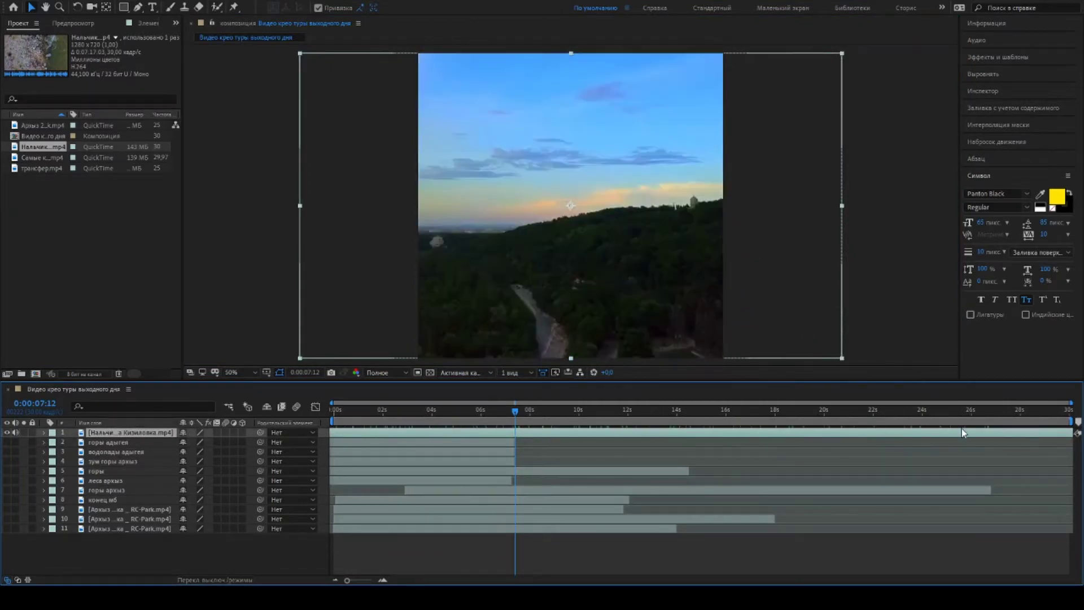
pyautogui.hotkey('ctrl', 'shift', 'd')
pyautogui.click(480, 443)
pyautogui.press('Return')
pyautogui.write('река')
pyautogui.click(15, 442)
pyautogui.click(16, 433)
pyautogui.click(7, 442)
# Step: Slide the Нальчик footage to the next scene, split it at 0:00:07:12, name the piece "нальчик" and hide it
pyautogui.moveTo(736, 433); pyautogui.dragTo(431, 428)
pyautogui.hotkey('ctrl', 'shift', 'd')
pyautogui.press('Return')
pyautogui.write('нальчик')
pyautogui.press('Return')
pyautogui.click(6, 442)
# Step: Slide the Нальчик footage to the aerial town view, split it at 0:00:07:12 and name the piece "город нальчик"
pyautogui.moveTo(903, 433); pyautogui.dragTo(536, 433)
pyautogui.moveTo(1023, 426); pyautogui.dragTo(783, 440)
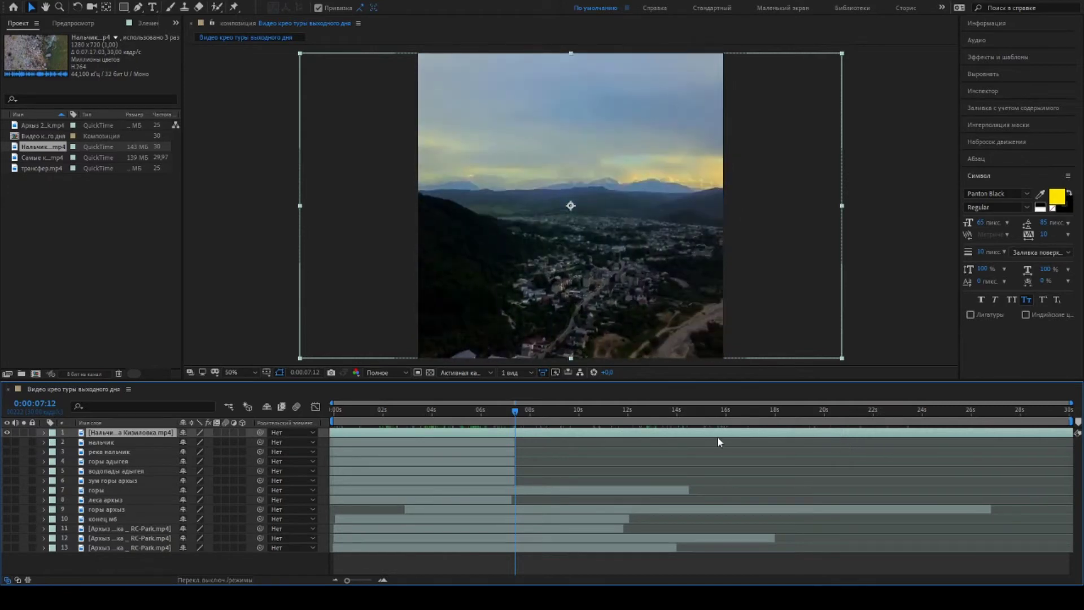
pyautogui.hotkey('ctrl', 'shift', 'd')
pyautogui.click(424, 441)
pyautogui.press('Return')
pyautogui.write('город нальчик')
pyautogui.press('Return')
# Step: Split the remaining Нальчик footage at a further scene at 0:00:07:12 and delete everything after the cut
pyautogui.moveTo(864, 433); pyautogui.dragTo(616, 433)
pyautogui.moveTo(903, 434); pyautogui.dragTo(478, 434)
pyautogui.moveTo(835, 439); pyautogui.dragTo(507, 424)
pyautogui.moveTo(982, 433)
pyautogui.mouseDown()
pyautogui.moveTo(489, 429)
pyautogui.moveTo(984, 435)
pyautogui.mouseUp()
pyautogui.moveTo(451, 433)
pyautogui.mouseDown()
pyautogui.moveTo(1035, 436)
pyautogui.moveTo(452, 418)
pyautogui.mouseUp()
pyautogui.hotkey('ctrl', 'shift', 'd')
pyautogui.moveTo(649, 435); pyautogui.dragTo(505, 423)
pyautogui.moveTo(982, 435); pyautogui.dragTo(576, 427)
pyautogui.press('Delete')
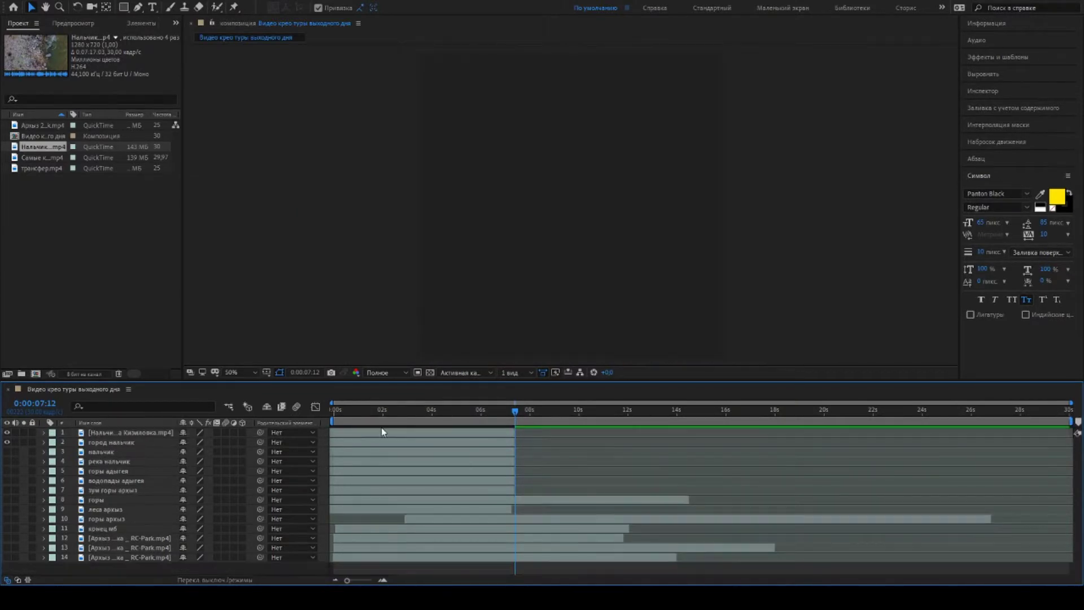
# Step: Preview the two lowest Архыз clips and name the one ending at 18 s "архыз"
pyautogui.click(491, 558)
pyautogui.click(599, 412)
pyautogui.moveTo(607, 416); pyautogui.dragTo(769, 416)
pyautogui.click(8, 557)
pyautogui.click(8, 547)
pyautogui.click(130, 547)
pyautogui.click(7, 548)
# Step: Show the unnamed Архыз clip directly below "конец мб" and time-stretch it to 50% from the timeline start
pyautogui.click(8, 538)
pyautogui.click(130, 538)
pyautogui.moveTo(361, 413); pyautogui.dragTo(328, 438)
pyautogui.click(755, 301)
pyautogui.write('50')
pyautogui.press('Return')
# Step: Compare the lowest Архыз clip with the time-stretched one by switching their visibility
pyautogui.click(7, 538)
pyautogui.click(8, 557)
pyautogui.click(354, 557)
pyautogui.click(6, 558)
pyautogui.click(7, 538)
# Step: Add a white title text "ТУРЫ ВЫХОДНОГО ДНЯ" above the visible Архыз clip
pyautogui.click(349, 539)
pyautogui.hotkey('ctrl', 'alt', 'shift', 't')
pyautogui.write('ТТУРЫ ВЫХОДНОГО ДНЯ')
pyautogui.click(1047, 214)
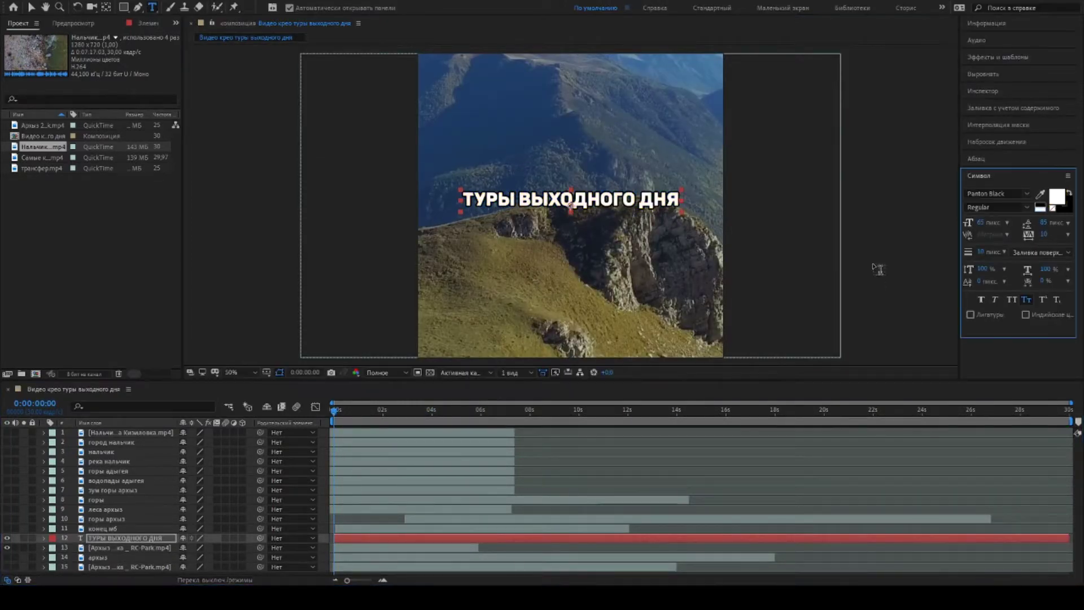
# Step: Break the title into two lines after "ТУРЫ" and enlarge the word "ТУРЫ"
pyautogui.moveTo(335, 415); pyautogui.dragTo(301, 429)
pyautogui.doubleClick(520, 198)
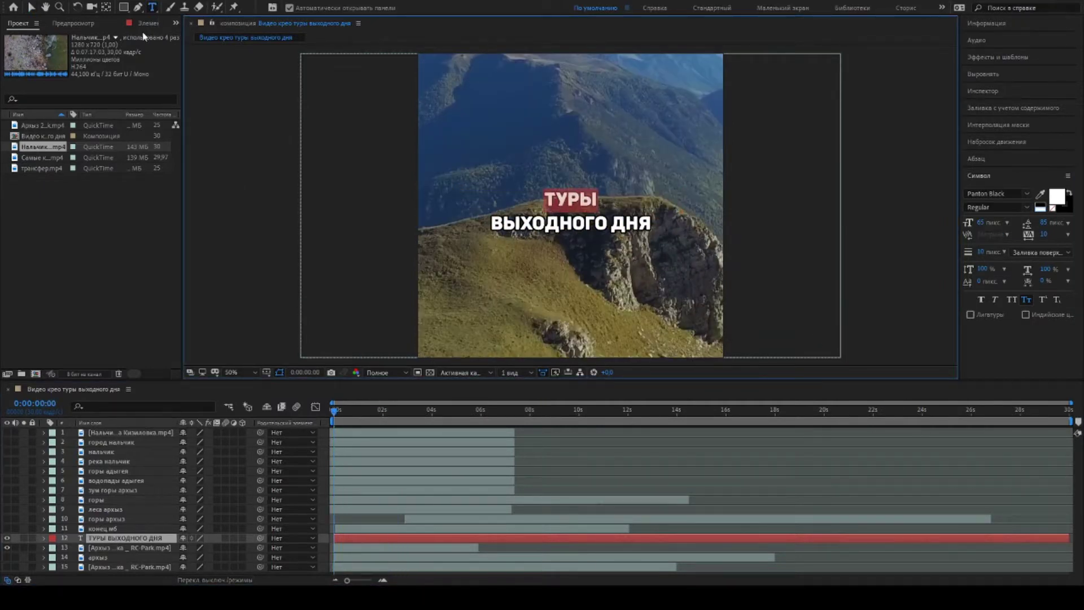
pyautogui.moveTo(981, 222); pyautogui.dragTo(1021, 223)
pyautogui.hotkey('ctrl', 't')
# Step: Color the title's second line, "ВЫХОДНОГО ДНЯ", golden yellow
pyautogui.moveTo(625, 223); pyautogui.dragTo(651, 223)
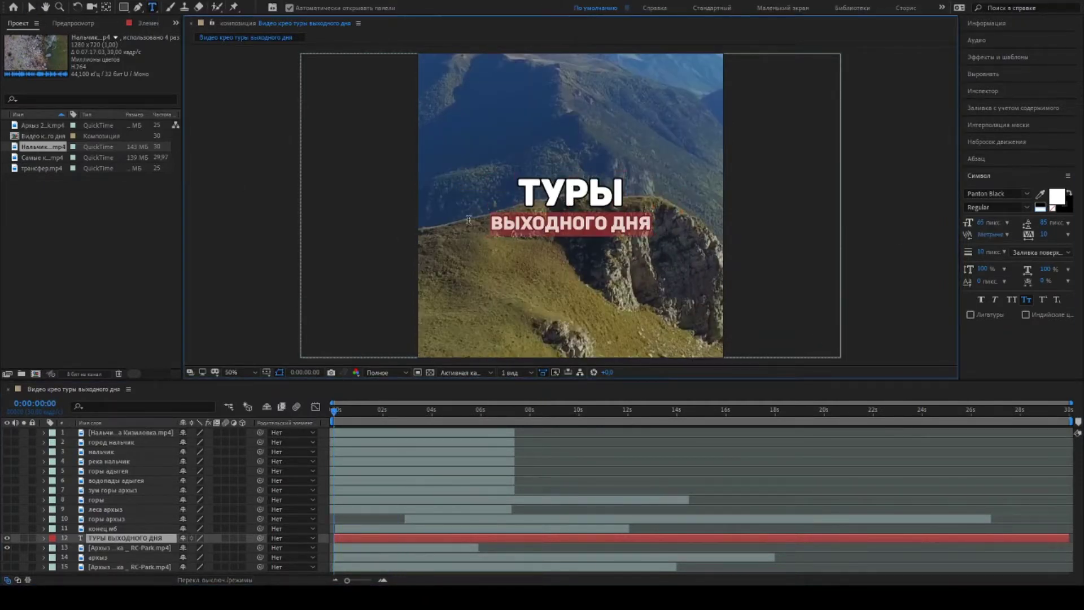
pyautogui.click(1054, 197)
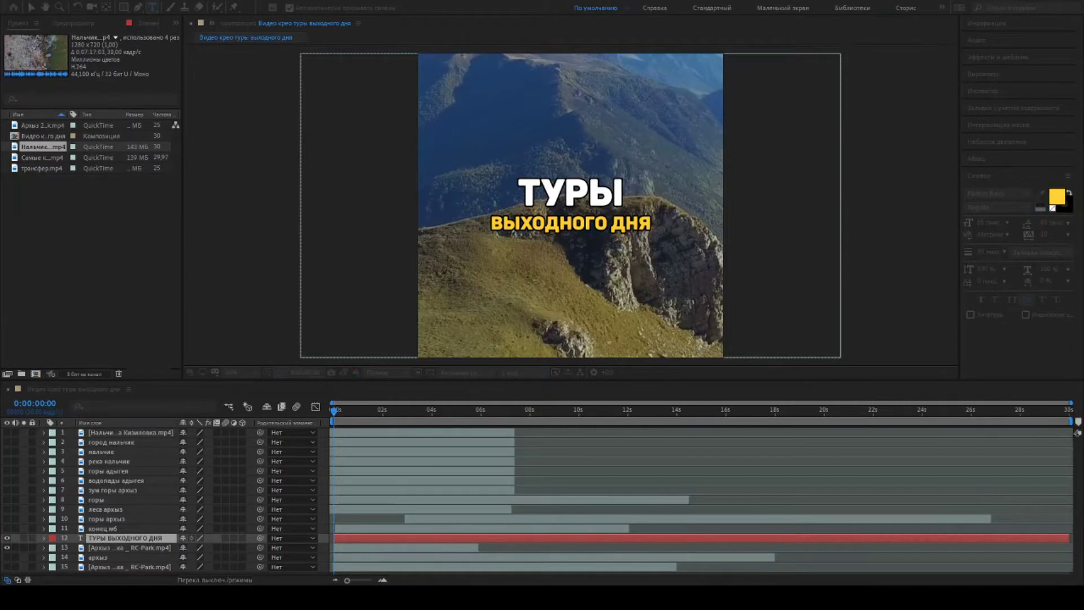
pyautogui.click(610, 551)
pyautogui.click(1057, 197)
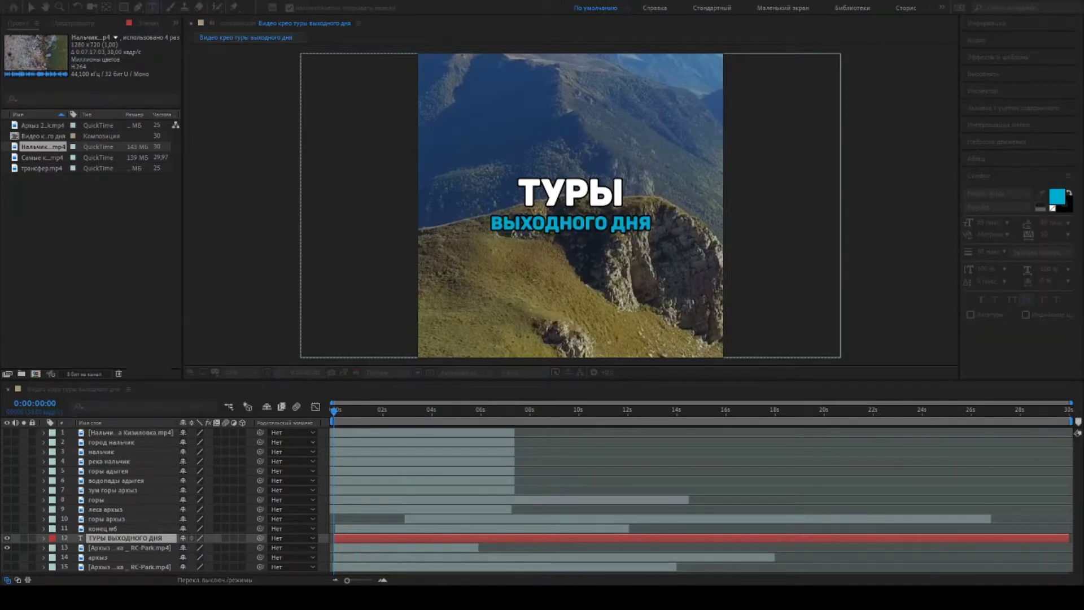
pyautogui.press('Escape')
pyautogui.press('Escape')
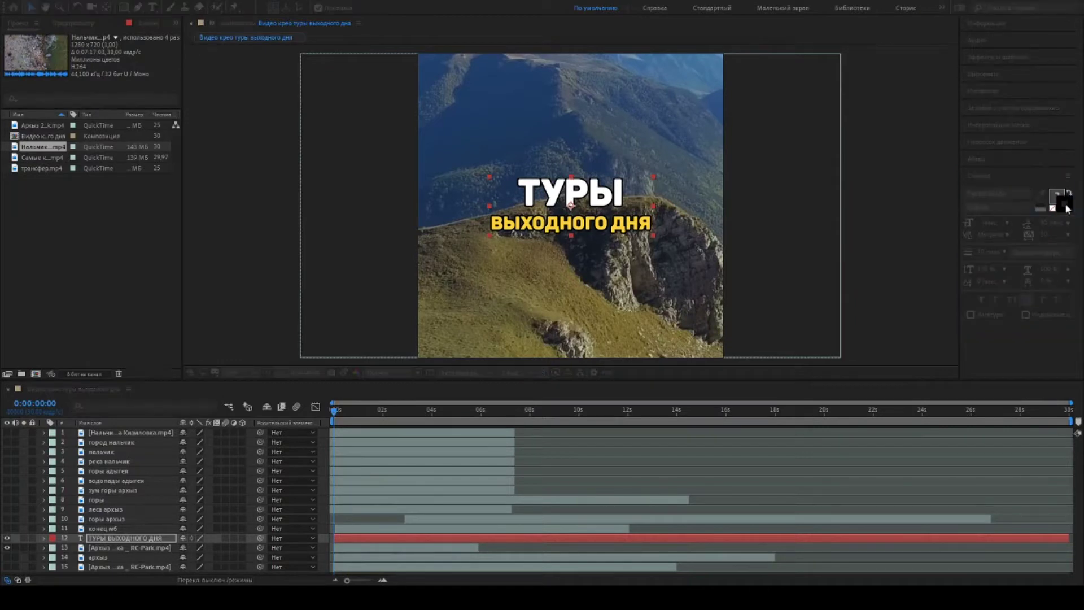
# Step: Remove the title's stroke and fade the title in with opacity keyframes from the timeline start to 100% at 0:00:01:06
pyautogui.click(1053, 208)
pyautogui.moveTo(369, 411); pyautogui.dragTo(333, 411)
pyautogui.click(44, 538)
pyautogui.click(54, 558)
pyautogui.scroll(-1, 83, 531)
pyautogui.click(72, 570)
pyautogui.moveTo(188, 569); pyautogui.dragTo(129, 570)
pyautogui.moveTo(333, 411); pyautogui.dragTo(364, 452)
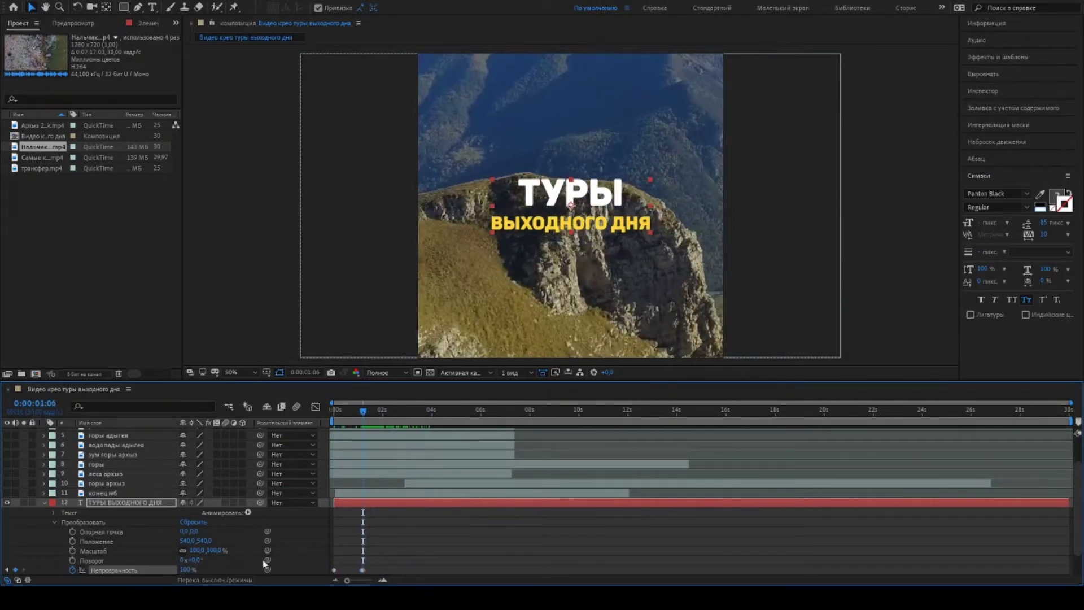
# Step: Trim the title layer's start to 0:00:02:00 and delete its opacity keyframes
pyautogui.scroll(-1, 120, 512)
pyautogui.click(354, 474)
pyautogui.hotkey('alt', '[')
pyautogui.moveTo(363, 412); pyautogui.dragTo(385, 458)
pyautogui.hotkey('alt', '[')
pyautogui.click(96, 540)
pyautogui.press('Delete')
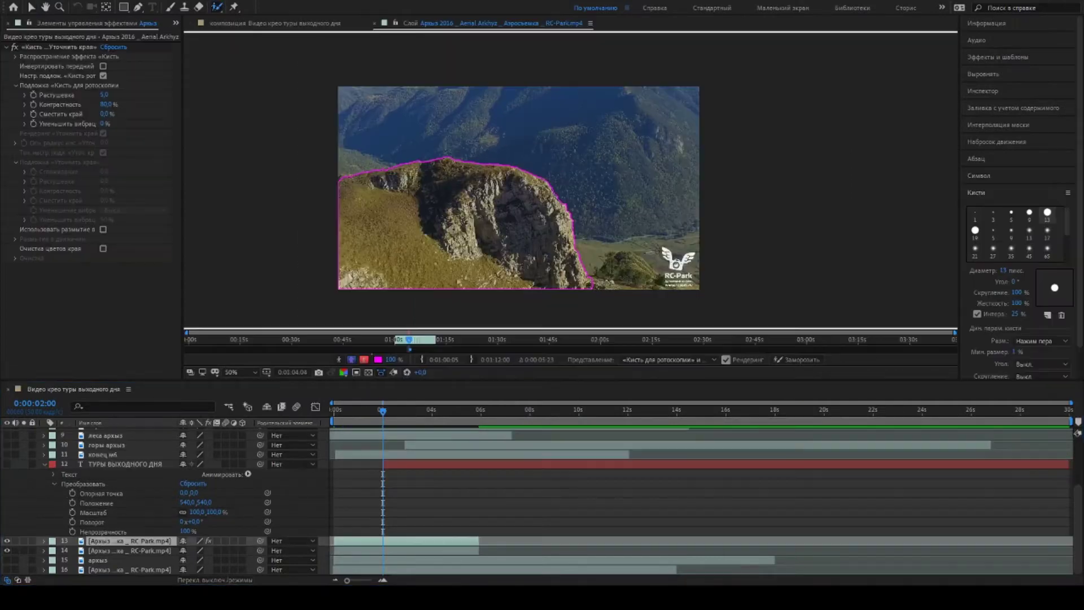
# Step: Advance the Архыз clip to 0:00:02:20 in its layer view and repaint the cliff with Roto Brush foreground strokes
pyautogui.hotkey('ctrl', 'Right')
pyautogui.hotkey('ctrl', 'Right')
pyautogui.hotkey('ctrl', 'Right')
pyautogui.hotkey('ctrl', 'Right')
pyautogui.hotkey('ctrl', 'Right')
pyautogui.hotkey('ctrl', 'Right')
pyautogui.hotkey('ctrl', 'Right')
pyautogui.hotkey('ctrl', 'Right')
pyautogui.hotkey('ctrl', 'Right')
pyautogui.hotkey('ctrl', 'Right')
pyautogui.hotkey('ctrl', 'Right')
pyautogui.hotkey('ctrl', 'Right')
pyautogui.hotkey('ctrl', 'Right')
pyautogui.scroll(1, 545, 237)
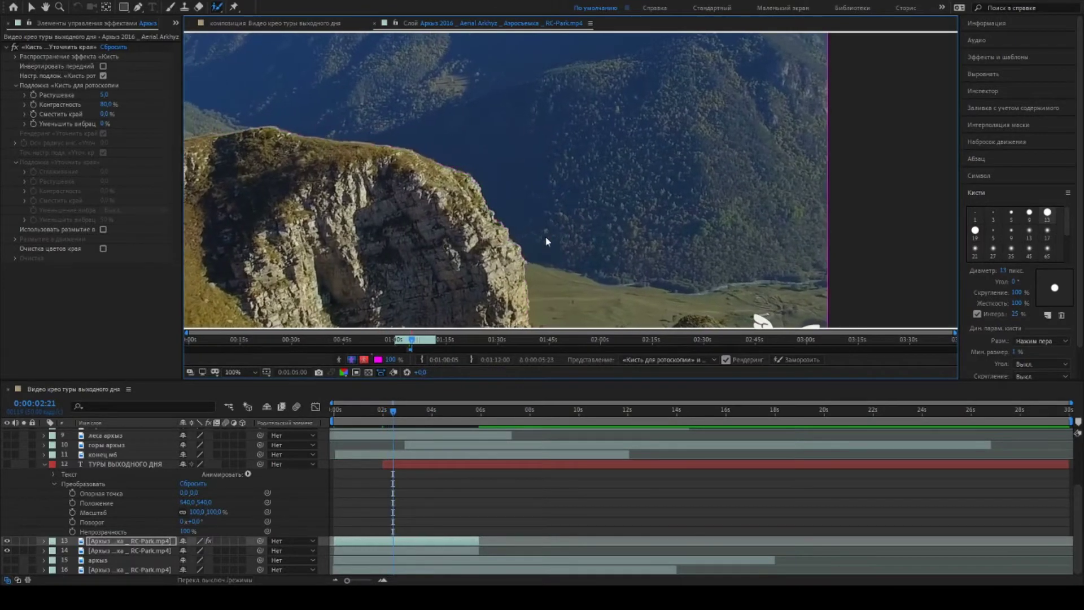
pyautogui.scroll(-2, 537, 239)
pyautogui.moveTo(506, 259); pyautogui.dragTo(493, 301)
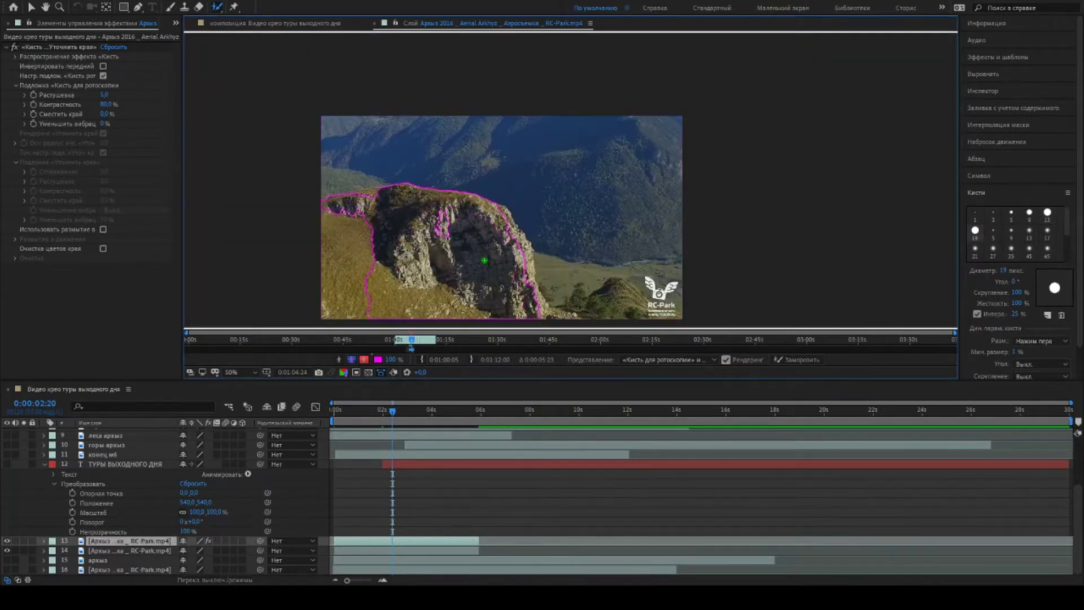
pyautogui.scroll(1, 484, 239)
pyautogui.moveTo(485, 239); pyautogui.dragTo(377, 161)
pyautogui.moveTo(404, 101); pyautogui.dragTo(480, 278)
pyautogui.scroll(-1, 460, 210)
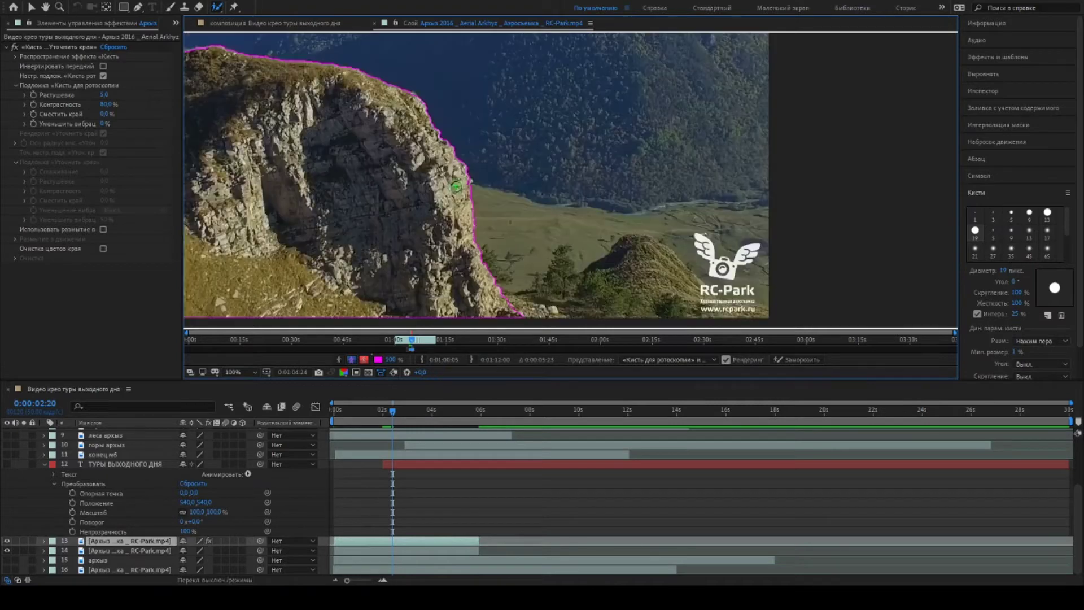
# Step: Correct the Roto Brush selection at 0:00:02:40 with strokes over the cliff and along its edge
pyautogui.scroll(1, 454, 210)
pyautogui.press('space')
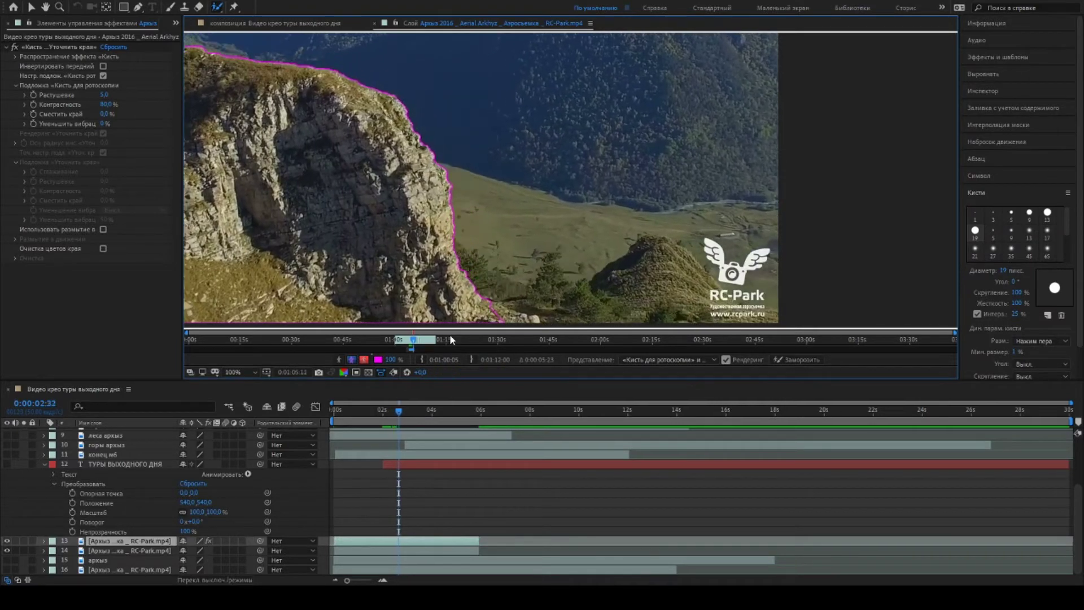
pyautogui.scroll(-1, 406, 261)
pyautogui.moveTo(238, 171); pyautogui.dragTo(426, 291)
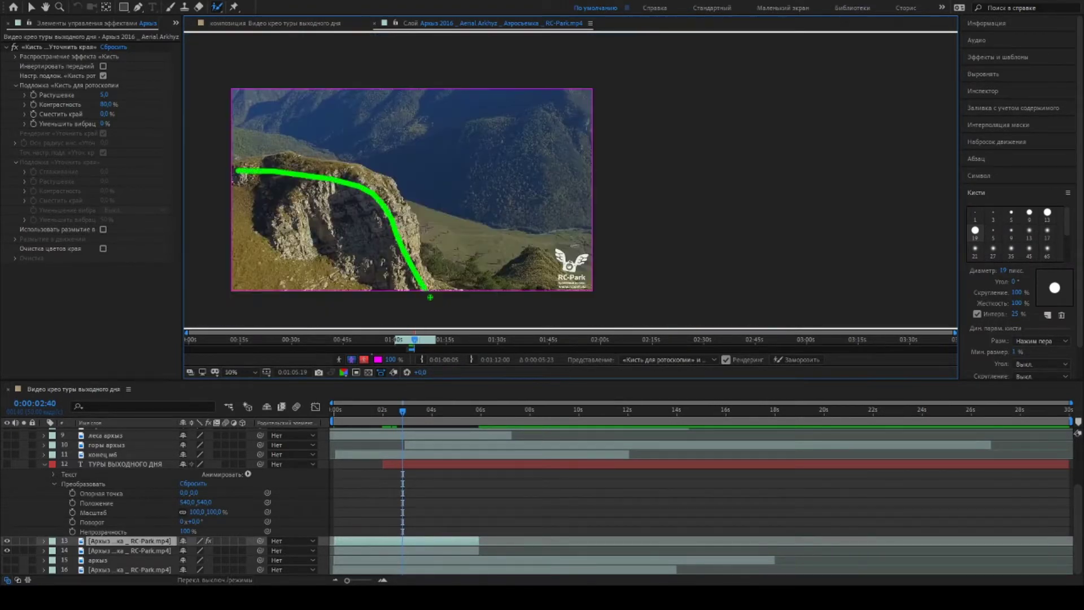
pyautogui.moveTo(243, 184); pyautogui.dragTo(382, 262)
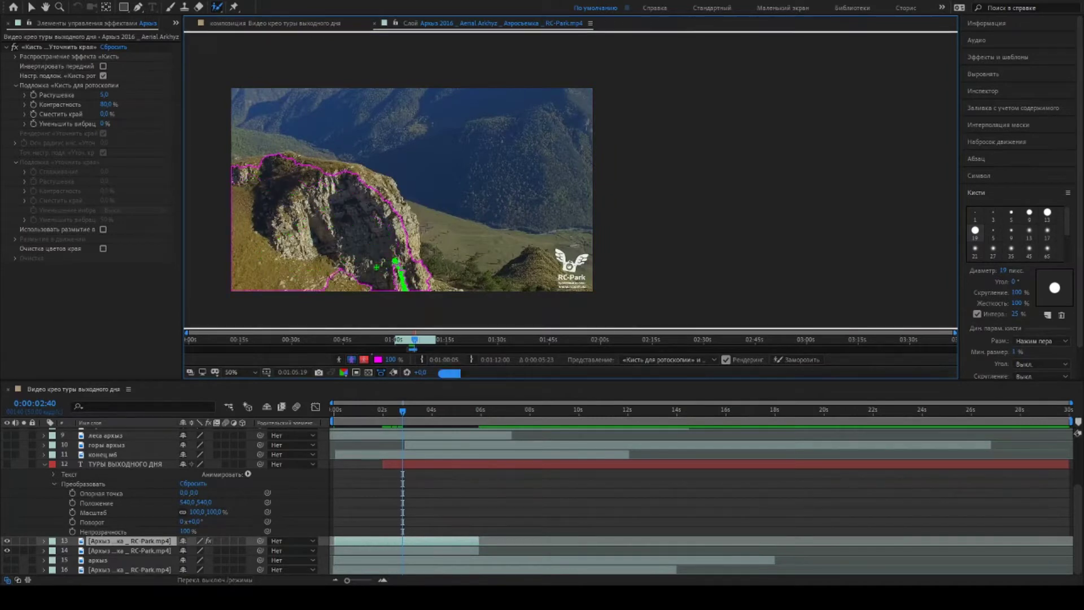
pyautogui.moveTo(288, 162); pyautogui.dragTo(418, 270)
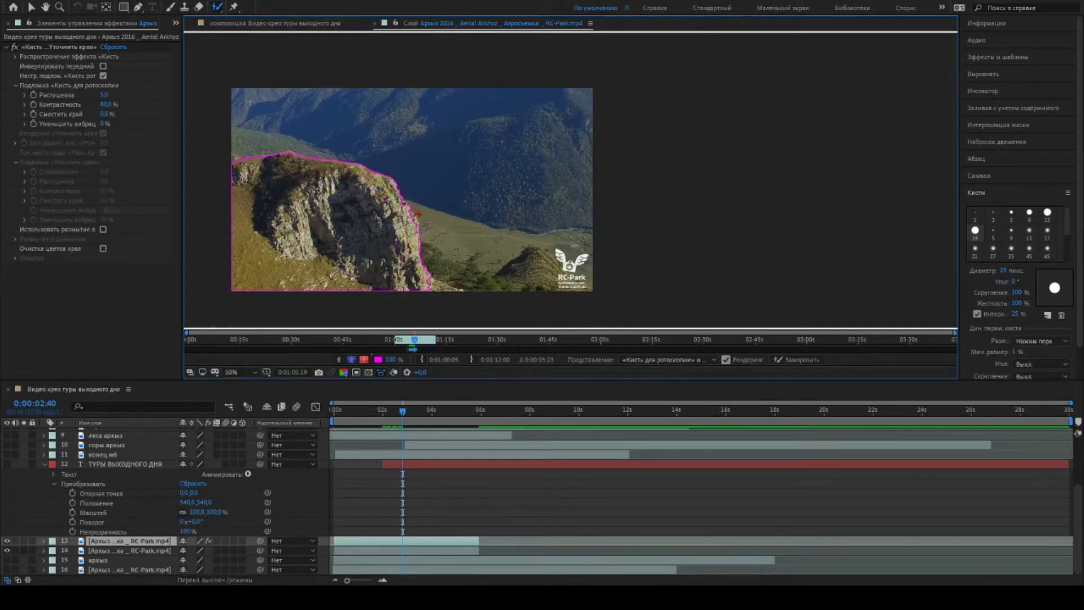
pyautogui.scroll(2, 418, 214)
# Step: Extend the cliff selection to 0:00:03:09 and freeze the Roto Brush result
pyautogui.press('pagedown')
pyautogui.press(',')
pyautogui.moveTo(404, 413); pyautogui.dragTo(427, 418)
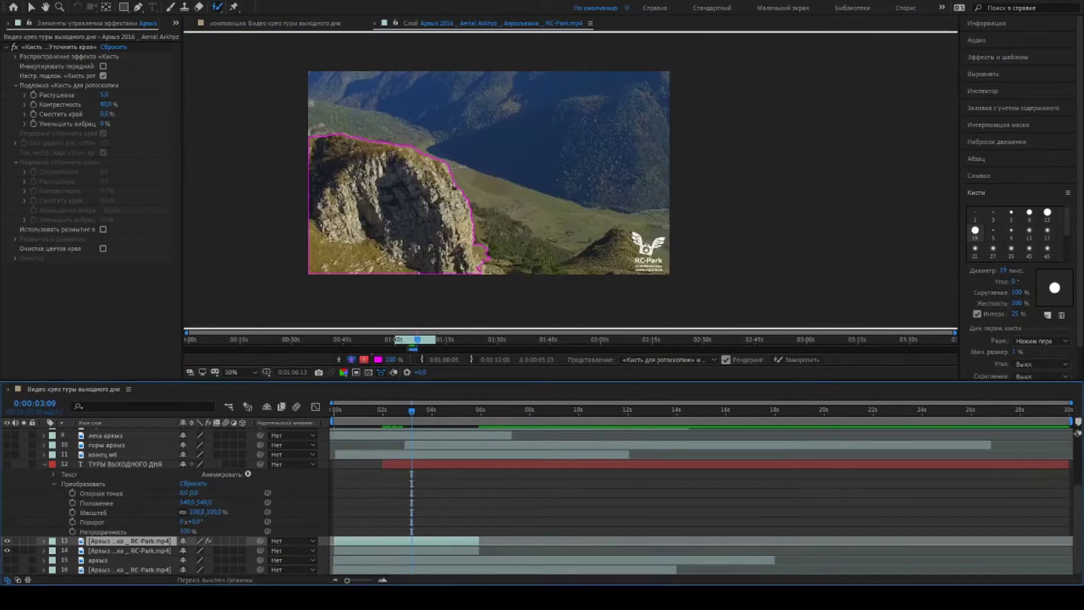
pyautogui.click(818, 363)
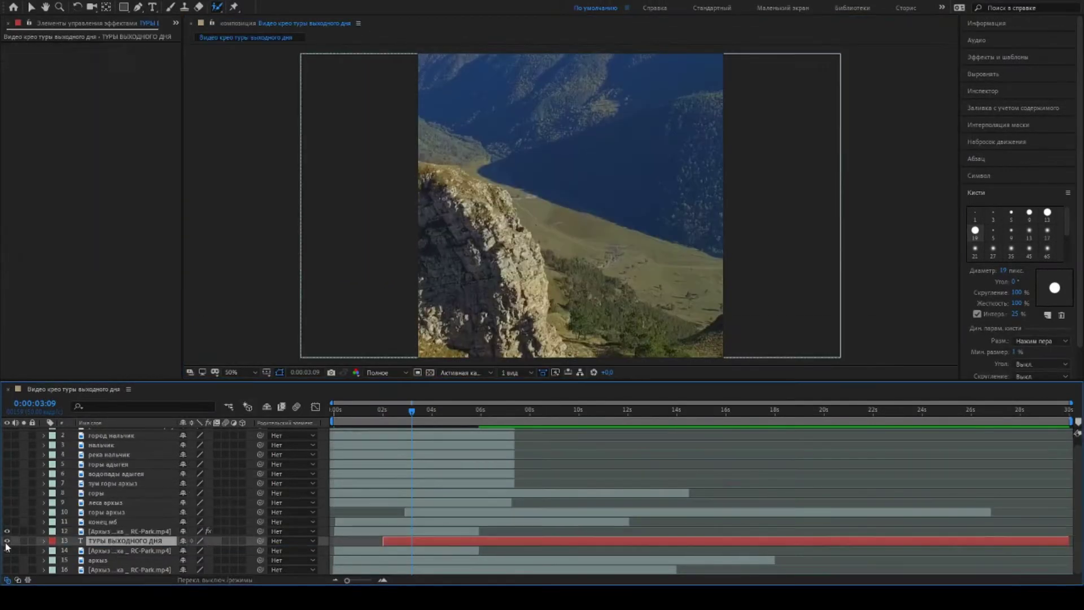
# Step: Reopen the rotoscoped Архыз layer at 0:00:03:10, repaint the cliff and resume the Roto Brush propagation
pyautogui.moveTo(412, 413)
pyautogui.mouseDown()
pyautogui.moveTo(429, 416)
pyautogui.moveTo(391, 418)
pyautogui.moveTo(421, 421)
pyautogui.moveTo(411, 417)
pyautogui.mouseUp()
pyautogui.doubleClick(414, 532)
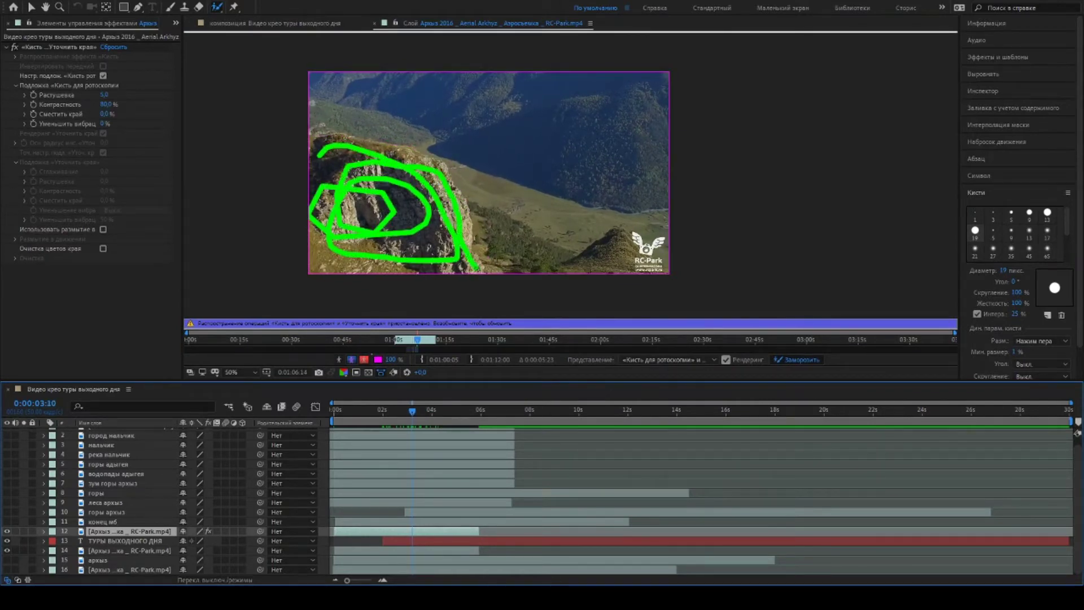
pyautogui.click(427, 205)
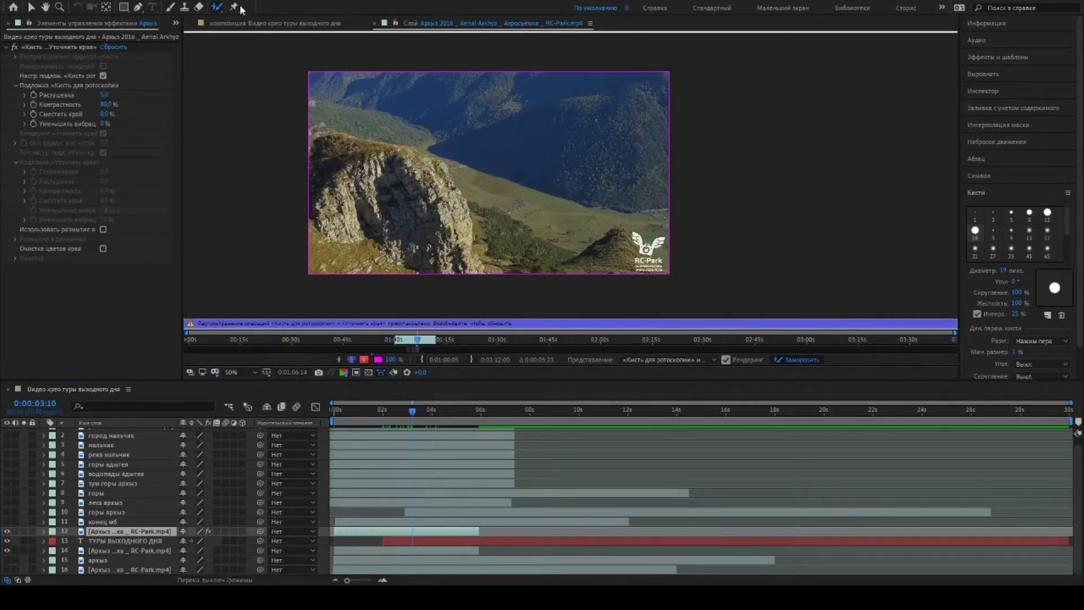
pyautogui.click(385, 324)
pyautogui.scroll(2, 442, 171)
# Step: Propagate the cliff selection frame by frame up to 0:00:03:40
pyautogui.press('pagedown')
pyautogui.press('pagedown')
pyautogui.press('pagedown')
pyautogui.press('pagedown')
pyautogui.press('pagedown')
pyautogui.press('pagedown')
pyautogui.press('pagedown')
pyautogui.press('pagedown')
pyautogui.press('pagedown')
pyautogui.press('pagedown')
pyautogui.press('pagedown')
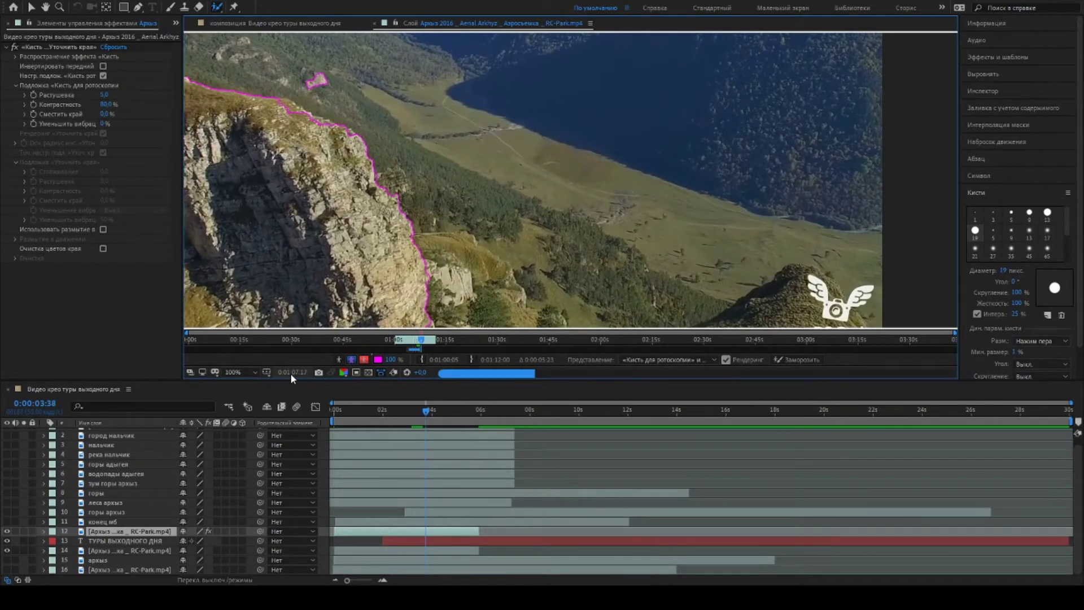
pyautogui.press('pagedown')
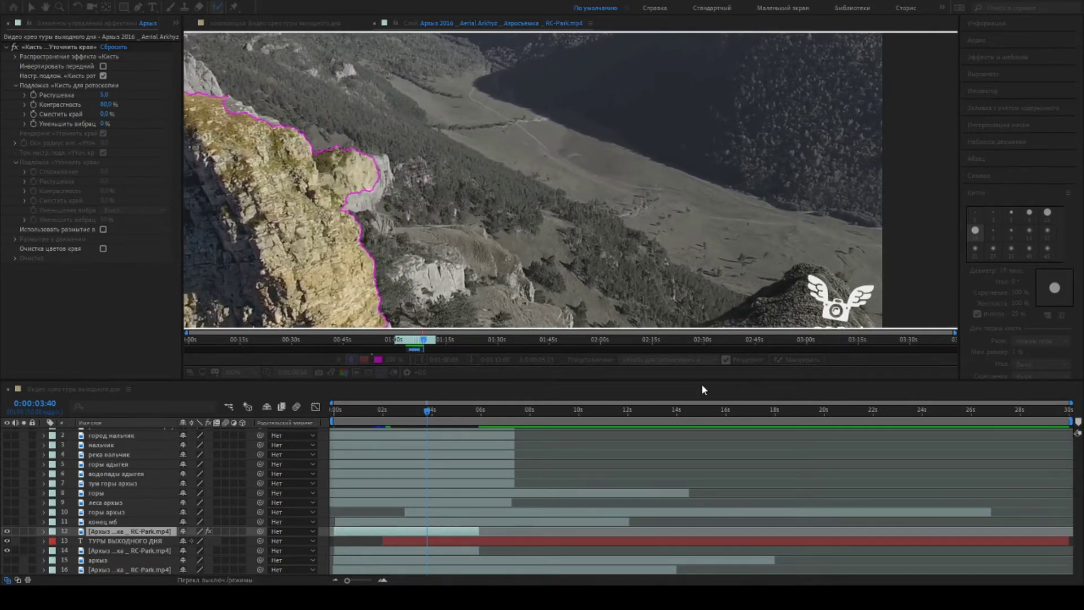
# Step: Close the layer view and trim the ends of the rotoscoped Архыз layer and the title, ending the title with the Архыз clip
pyautogui.press('space')
pyautogui.click(374, 23)
pyautogui.moveTo(428, 412); pyautogui.dragTo(332, 419)
pyautogui.hotkey('alt', ']')
pyautogui.click(433, 531)
pyautogui.click(479, 540)
pyautogui.hotkey('alt', ']')
# Step: Enable opacity keyframing on the title and enter a 0% opacity keyframe
pyautogui.click(44, 541)
pyautogui.click(72, 569)
pyautogui.click(15, 569)
pyautogui.click(185, 569)
pyautogui.write('0')
pyautogui.click(44, 503)
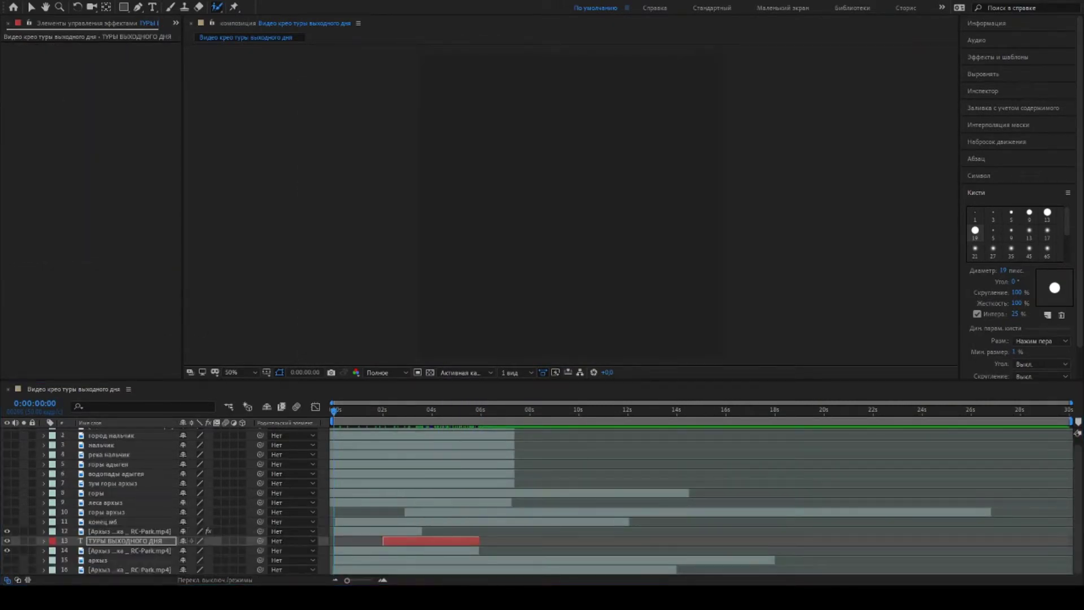
# Step: Shift both Архыз clips slightly earlier and extend the title's start back to just after the beginning of the timeline
pyautogui.click(359, 551)
pyautogui.keyDown('ctrl'); pyautogui.click(357, 531); pyautogui.keyUp('ctrl')
pyautogui.moveTo(351, 551); pyautogui.dragTo(349, 551)
pyautogui.moveTo(333, 415); pyautogui.dragTo(383, 427)
pyautogui.moveTo(383, 541); pyautogui.dragTo(367, 541)
pyautogui.moveTo(382, 415); pyautogui.dragTo(373, 435)
pyautogui.moveTo(367, 540); pyautogui.dragTo(343, 540)
# Step: Preview the горы адыгея clip as a candidate for the next scene and hide it again
pyautogui.moveTo(344, 413); pyautogui.dragTo(477, 421)
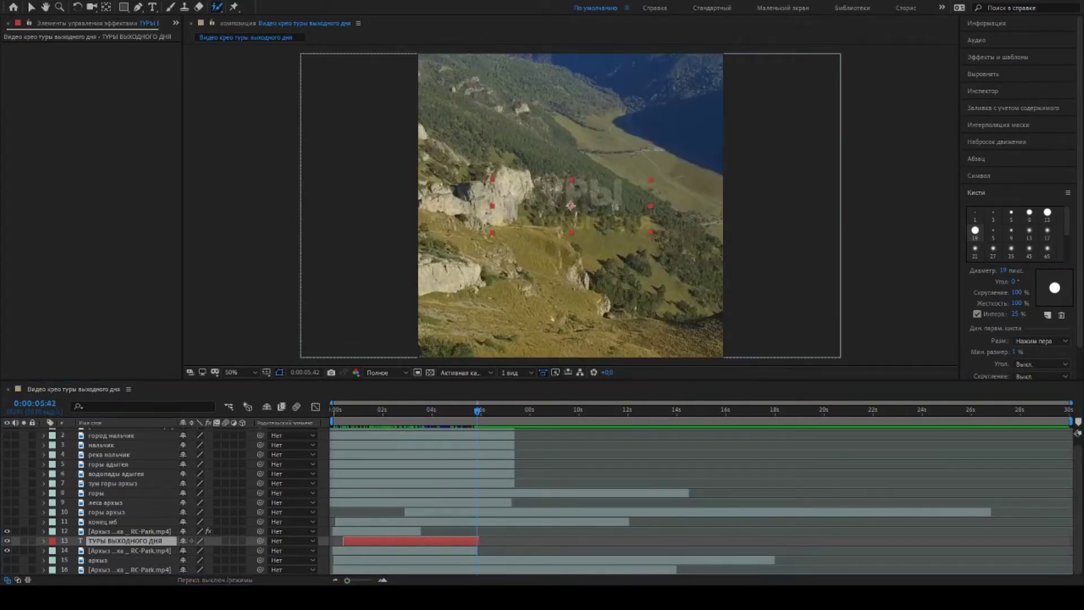
pyautogui.scroll(1, 128, 483)
pyautogui.click(125, 472)
pyautogui.click(7, 471)
pyautogui.moveTo(477, 415); pyautogui.dragTo(503, 411)
pyautogui.click(8, 471)
# Step: Show the водопады адыгея clip, reposition it in the frame and slide it to start at 0:00:05:42
pyautogui.click(8, 480)
pyautogui.click(467, 481)
pyautogui.scroll(-2, 658, 263)
pyautogui.moveTo(680, 283); pyautogui.dragTo(693, 289)
pyautogui.moveTo(591, 239); pyautogui.dragTo(595, 246)
pyautogui.scroll(2, 595, 246)
pyautogui.moveTo(128, 480); pyautogui.dragTo(135, 533)
pyautogui.moveTo(411, 528); pyautogui.dragTo(807, 518)
pyautogui.moveTo(503, 413); pyautogui.dragTo(476, 415)
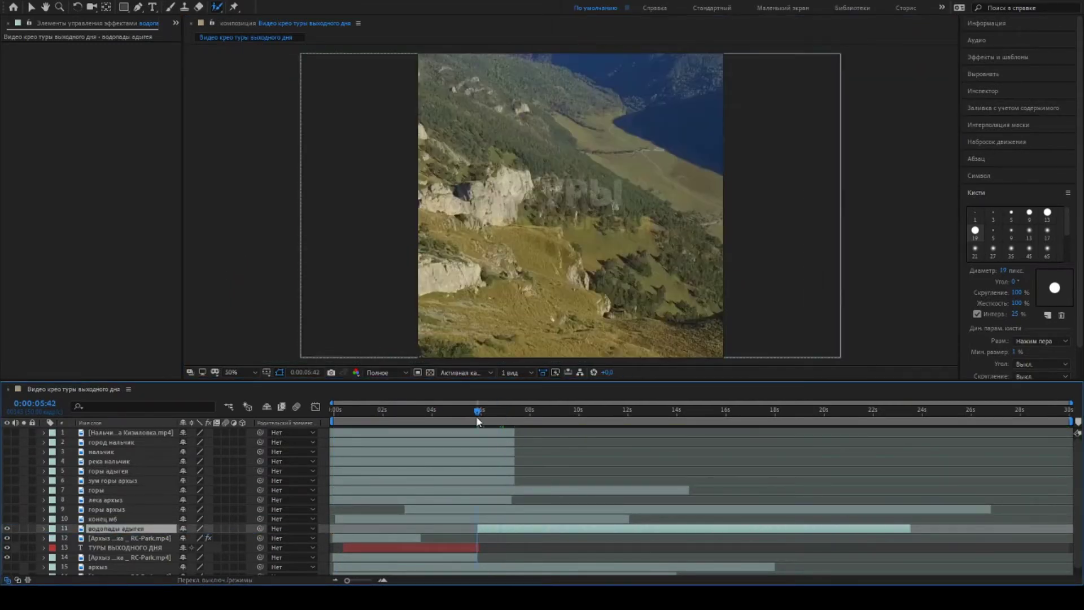
# Step: Move the водопады адыгея layer below the Архыз clips and split it a little past the 14-second mark
pyautogui.moveTo(111, 528); pyautogui.dragTo(111, 561)
pyautogui.moveTo(458, 416); pyautogui.dragTo(687, 462)
pyautogui.hotkey('ctrl', 'shift', 'd')
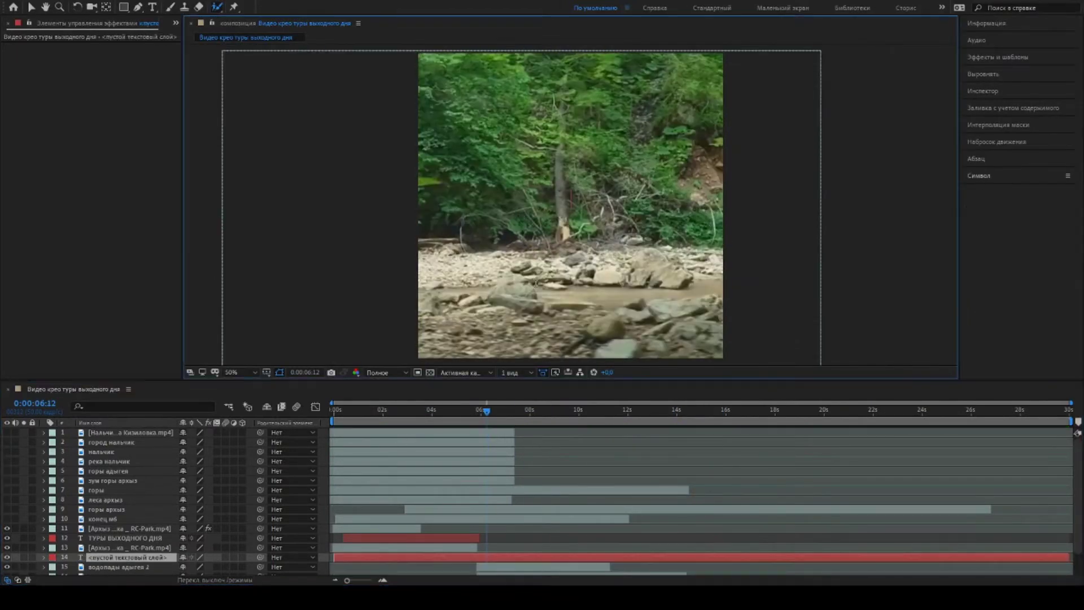
# Step: Add the title АДЫГЕЯ in white with a black stroke and place it near the bottom edge of the waterfall scene
pyautogui.click(1043, 205)
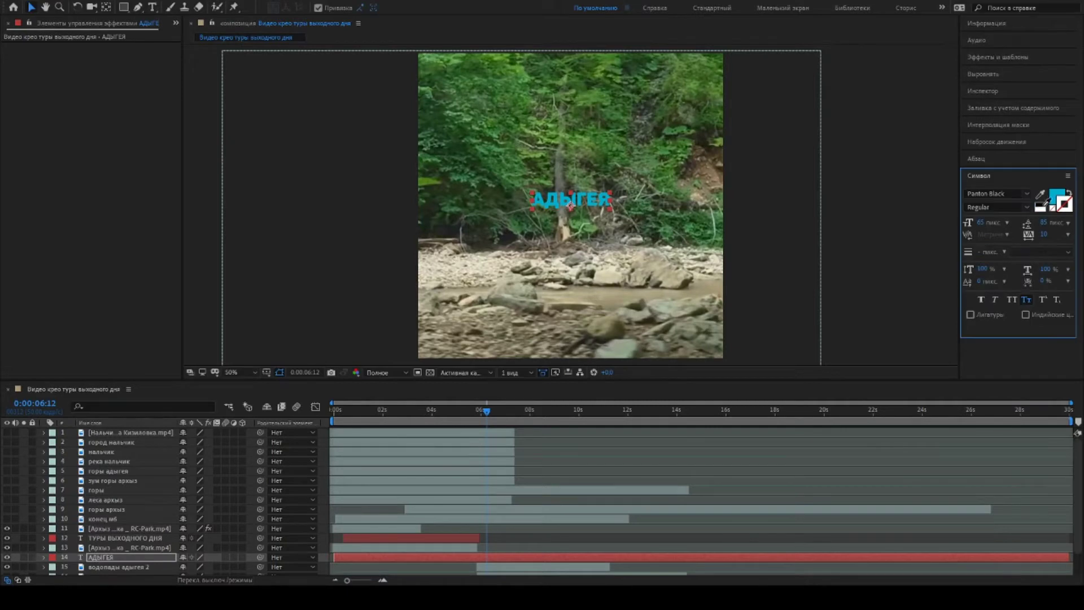
pyautogui.moveTo(612, 211); pyautogui.dragTo(592, 338)
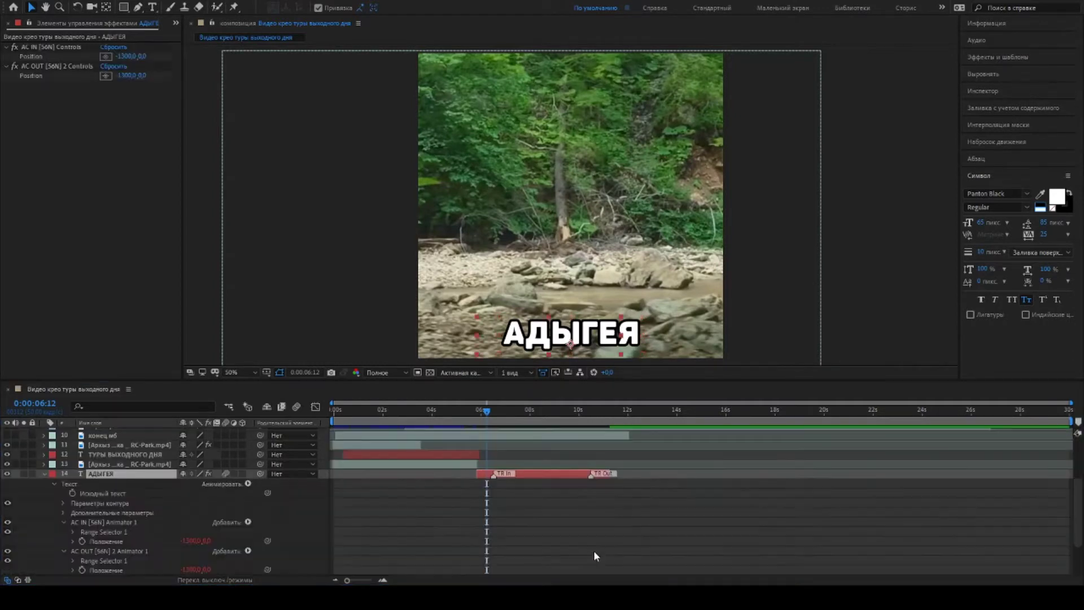
# Step: Undo the АДЫГЕЯ title's [S6N] animation and apply the [DYM] in and out text animation instead
pyautogui.press('u')
pyautogui.moveTo(487, 412); pyautogui.dragTo(499, 412)
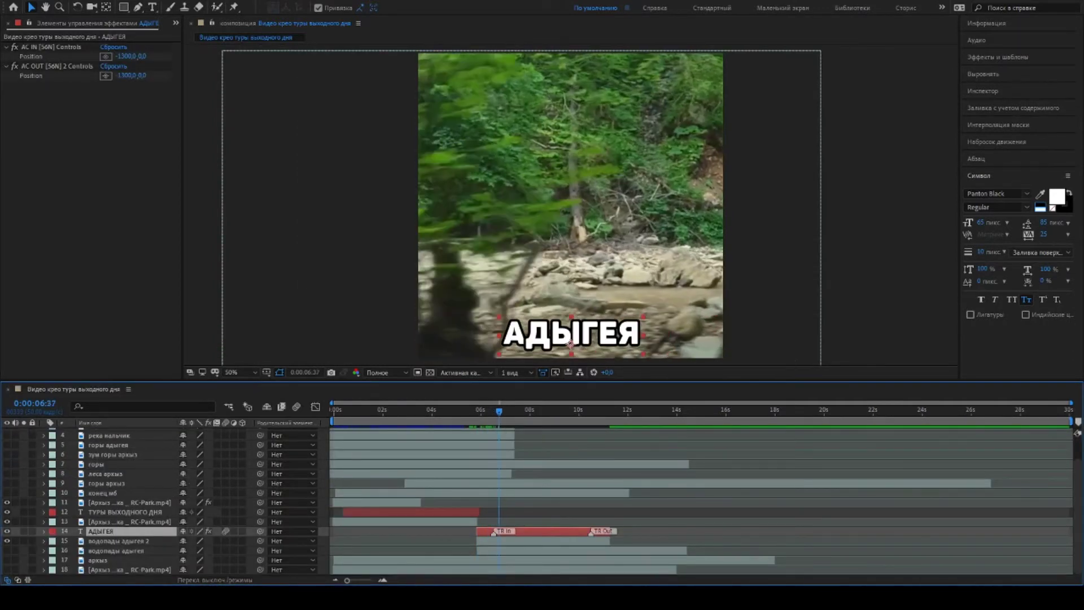
pyautogui.hotkey('ctrl', 'z')
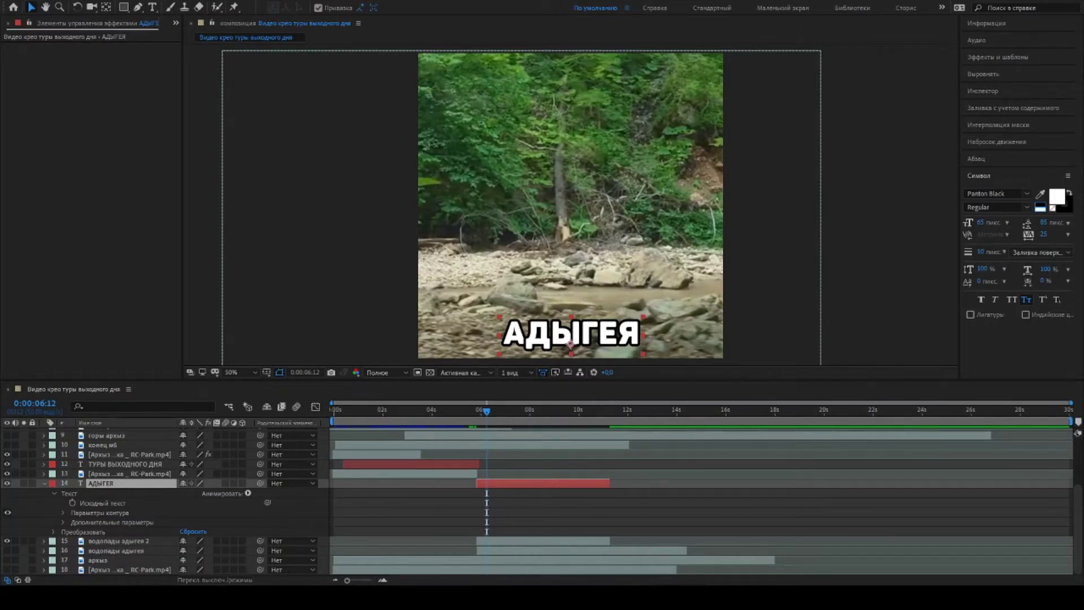
pyautogui.hotkey('ctrl', 'v')
pyautogui.moveTo(487, 428); pyautogui.dragTo(611, 439)
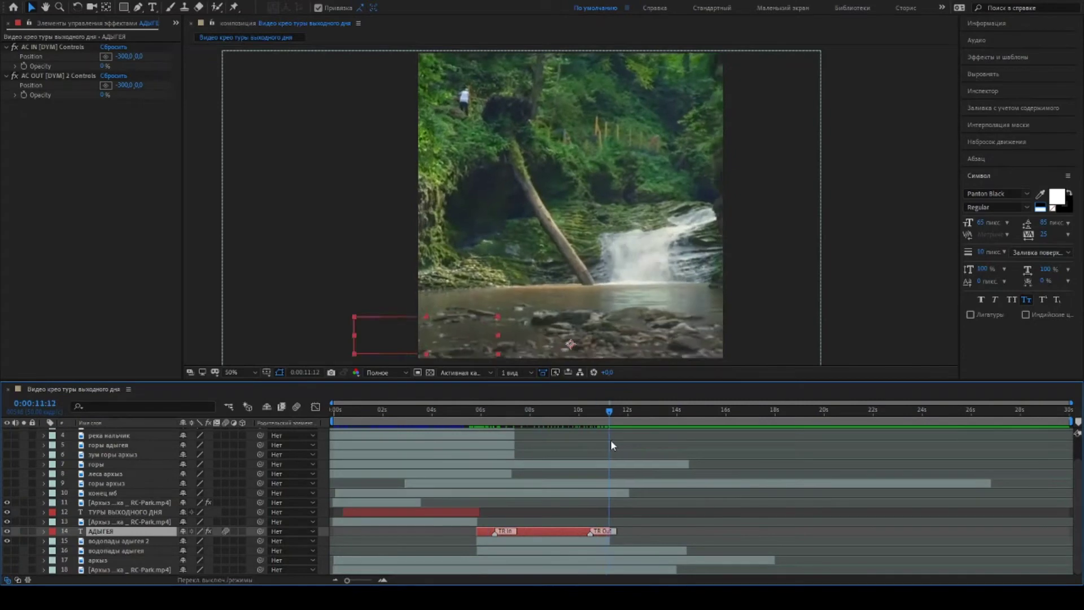
# Step: Preview the леса архыз, горы архыз and горы clips to choose footage for the Архыз scene
pyautogui.click(106, 473)
pyautogui.click(7, 473)
pyautogui.moveTo(539, 417); pyautogui.dragTo(509, 429)
pyautogui.click(7, 473)
pyautogui.click(6, 484)
pyautogui.click(403, 493)
pyautogui.click(408, 484)
pyautogui.moveTo(407, 413); pyautogui.dragTo(643, 428)
pyautogui.click(7, 483)
pyautogui.click(6, 464)
pyautogui.click(427, 465)
pyautogui.click(7, 464)
# Step: Use the зум горы архыз clip after the waterfall scene and add an enlarged all-caps title АРХЫЗ over its lower half
pyautogui.click(6, 454)
pyautogui.moveTo(361, 412); pyautogui.dragTo(356, 405)
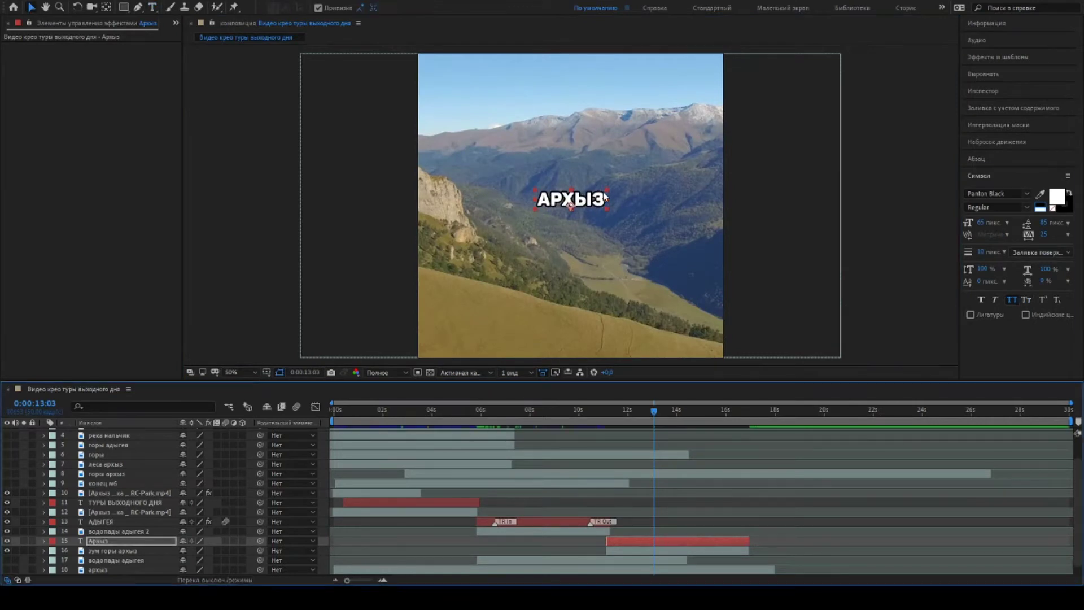
pyautogui.moveTo(593, 219); pyautogui.dragTo(592, 311)
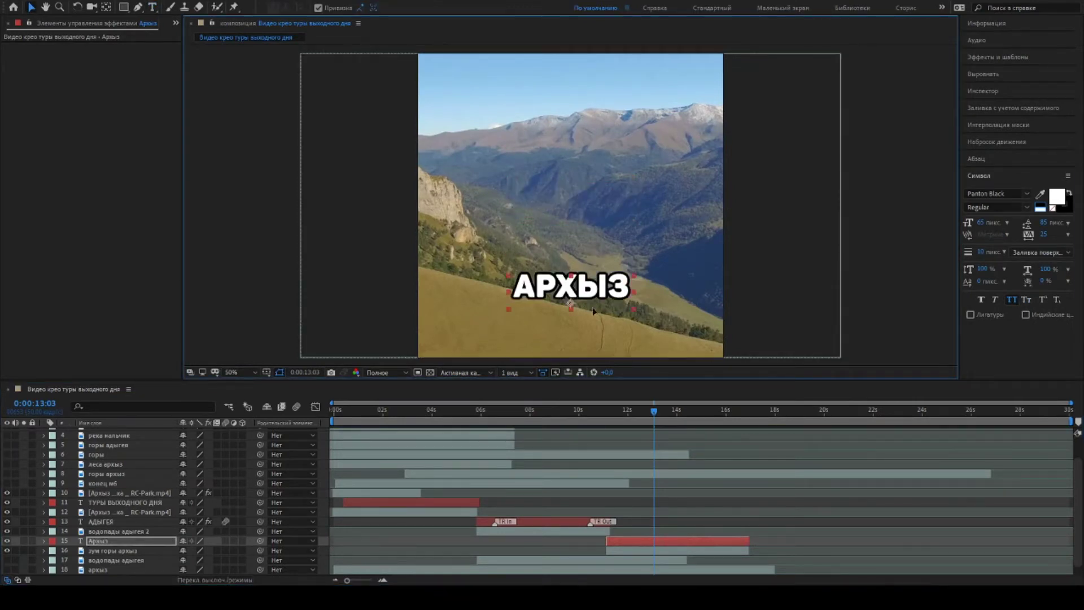
# Step: Lower the АРХЫЗ title towards the frame's bottom edge, remove its stroke and apply the [NBO] opacity in and out animation
pyautogui.moveTo(653, 411)
pyautogui.mouseDown()
pyautogui.moveTo(593, 431)
pyautogui.moveTo(525, 432)
pyautogui.moveTo(634, 448)
pyautogui.mouseUp()
pyautogui.click(570, 333)
pyautogui.click(1053, 208)
pyautogui.click(570, 338)
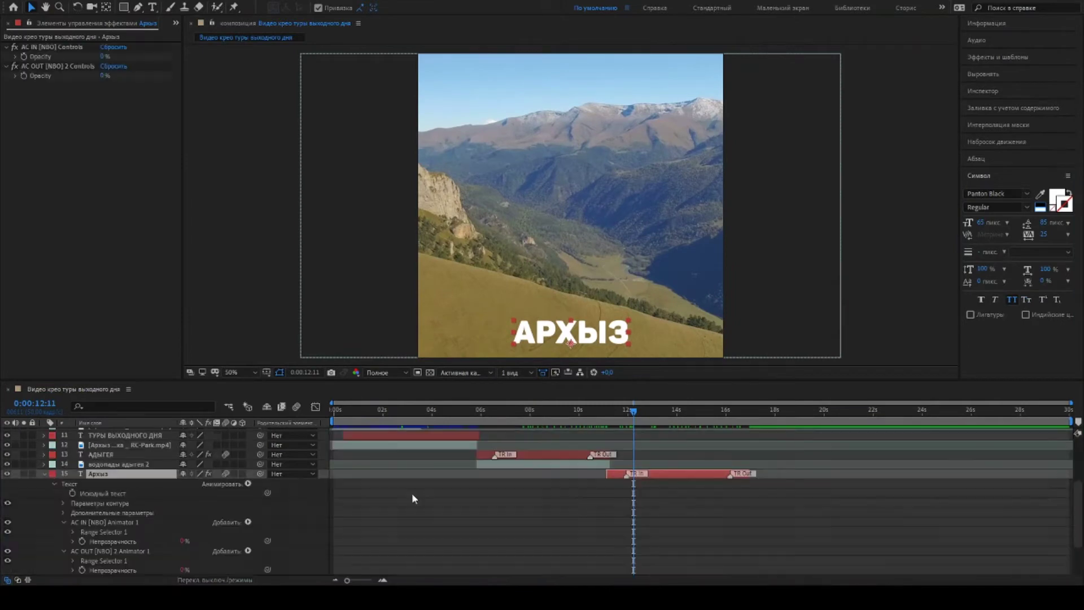
pyautogui.press('u')
pyautogui.moveTo(606, 411); pyautogui.dragTo(744, 435)
# Step: Preview the Кизиловка, нальчик and река нальчик clips to choose footage for the Нальчик scene
pyautogui.click(116, 455)
pyautogui.scroll(3, 116, 459)
pyautogui.click(118, 433)
pyautogui.click(107, 452)
pyautogui.click(7, 452)
pyautogui.moveTo(334, 411); pyautogui.dragTo(454, 430)
pyautogui.click(8, 451)
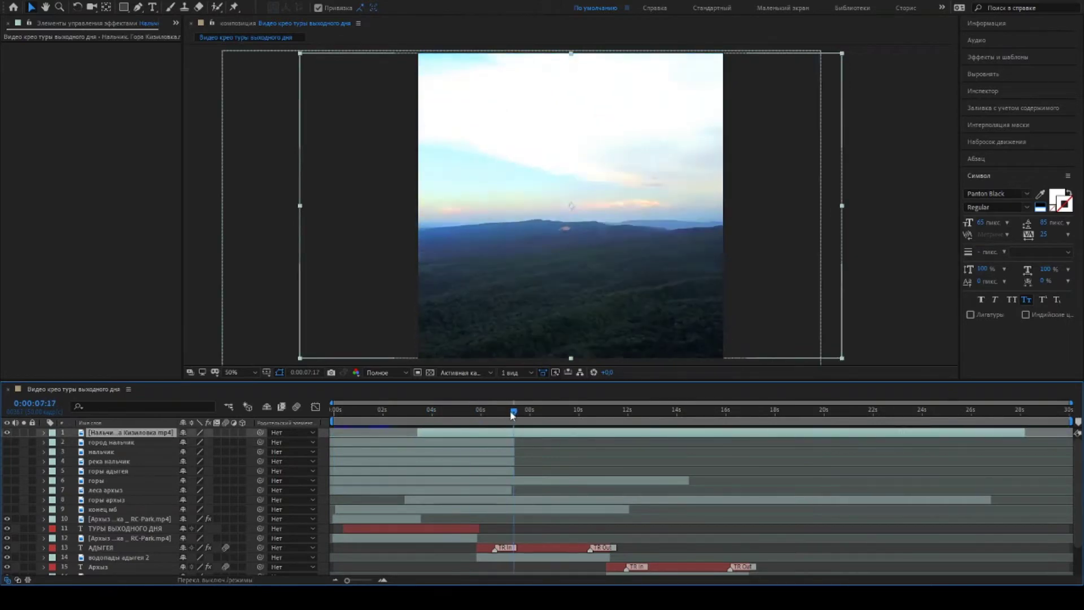
pyautogui.click(7, 452)
pyautogui.moveTo(337, 411); pyautogui.dragTo(311, 412)
pyautogui.click(8, 451)
pyautogui.click(7, 461)
pyautogui.click(109, 461)
pyautogui.click(7, 461)
# Step: Show the нальчик clip, place it below the зум горы архыз layer and slide it to start right after the Архыз scene
pyautogui.click(7, 452)
pyautogui.click(469, 452)
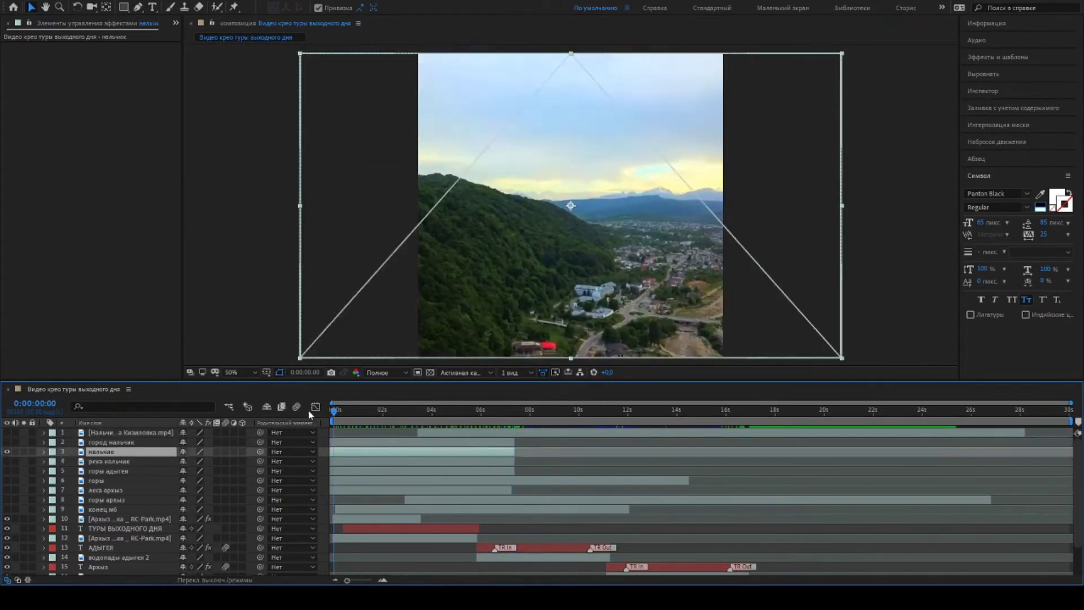
pyautogui.scroll(-1, 113, 452)
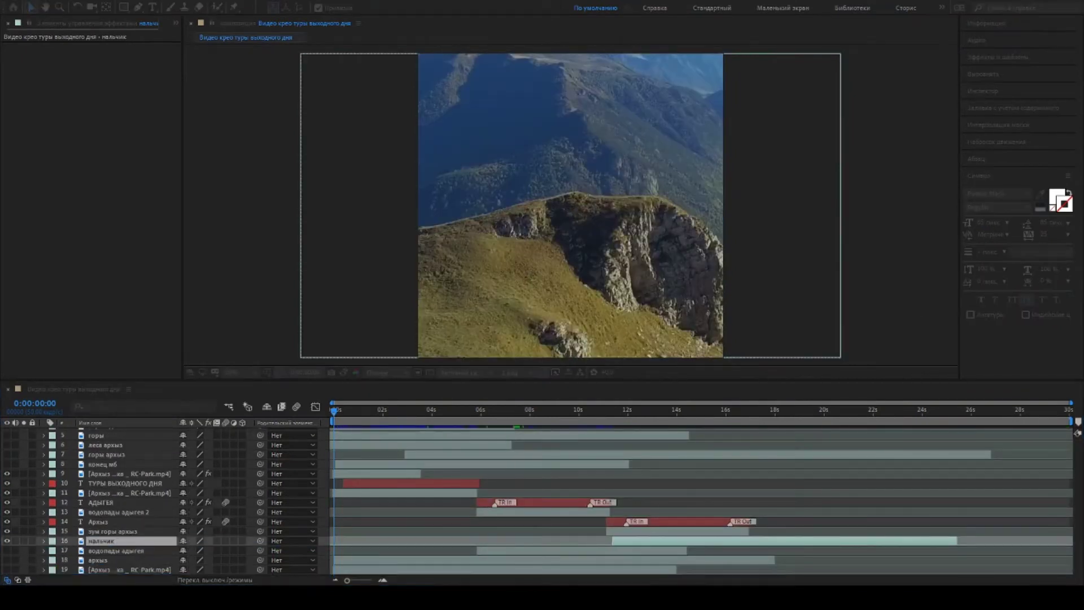
pyautogui.moveTo(676, 540); pyautogui.dragTo(812, 542)
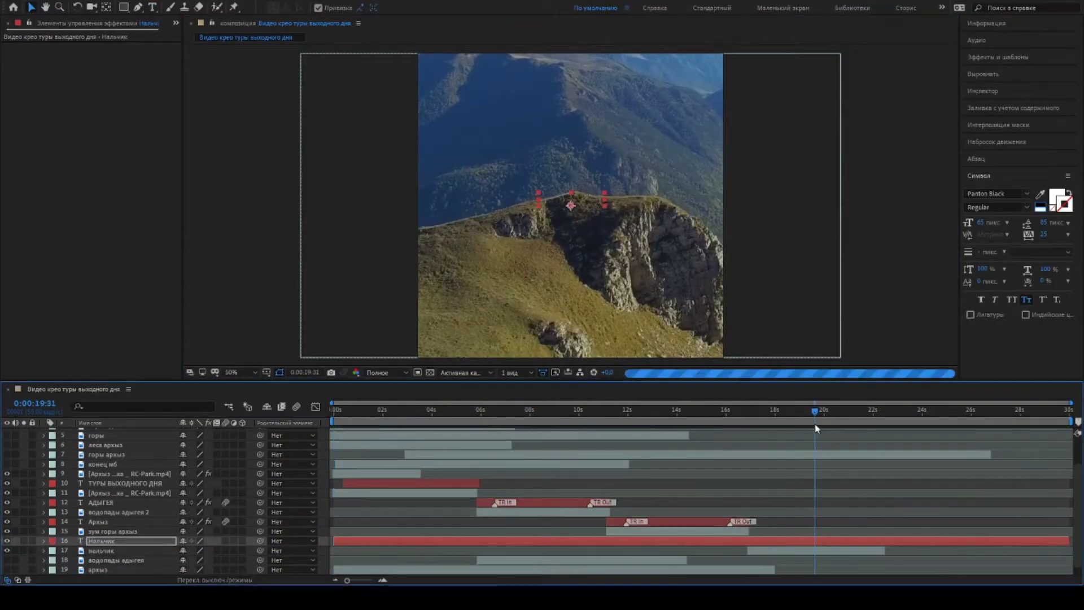
# Step: Add a large white all-caps title НАЛЬЧИК near the bottom edge of the frame, starting with the нальчик clip
pyautogui.click(814, 411)
pyautogui.moveTo(334, 540); pyautogui.dragTo(747, 541)
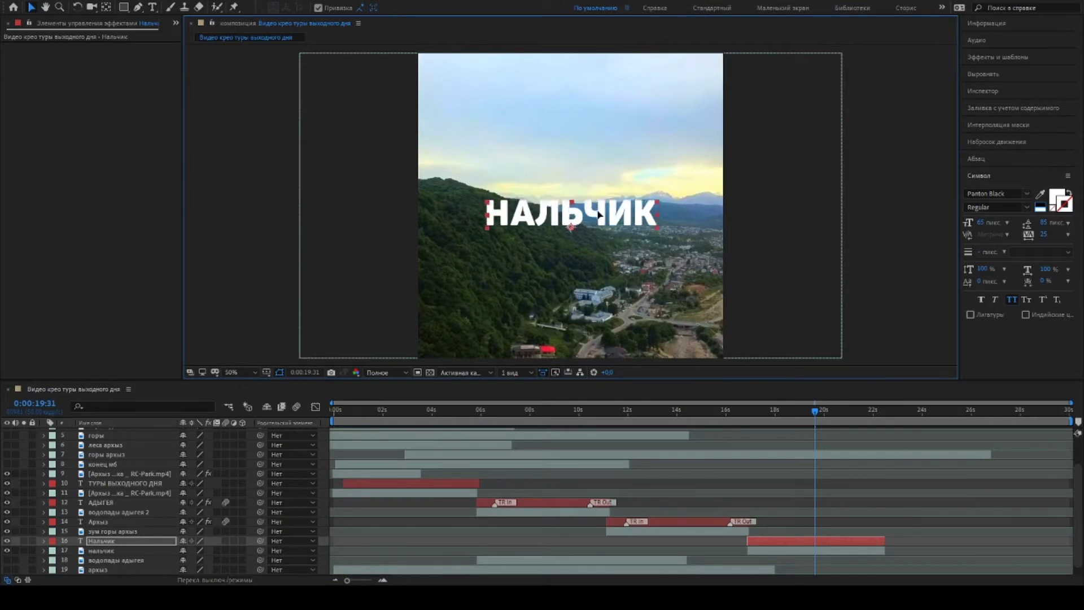
pyautogui.moveTo(600, 334); pyautogui.dragTo(600, 329)
pyautogui.moveTo(813, 411)
pyautogui.mouseDown()
pyautogui.moveTo(767, 422)
pyautogui.moveTo(802, 412)
pyautogui.mouseUp()
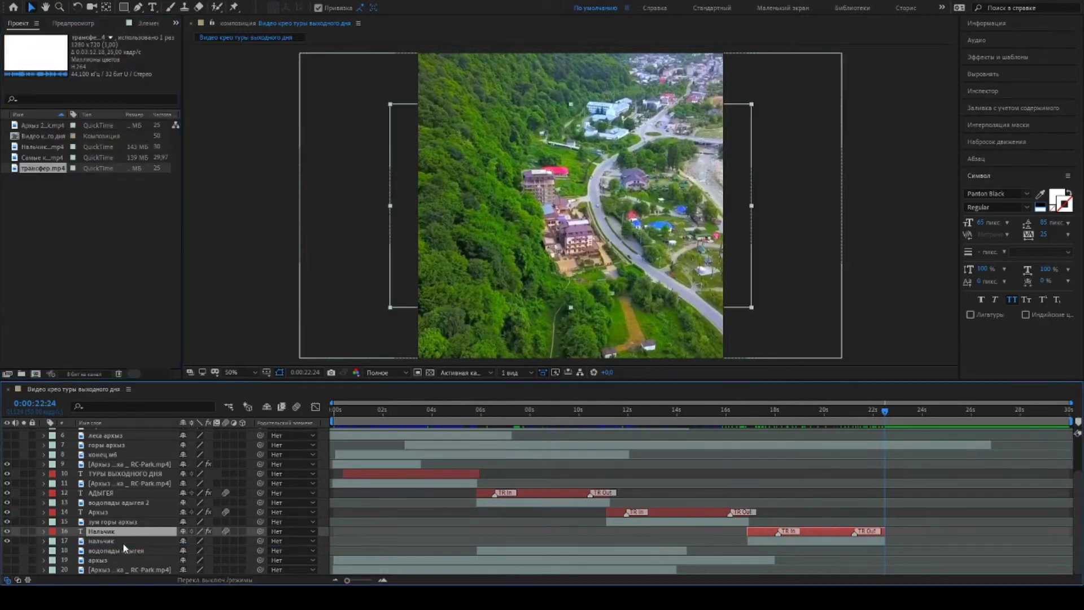
# Step: Add трансфер.mp4 to the timeline below the нальчик clip and slide it towards the end of the Нальчик scene
pyautogui.moveTo(42, 168); pyautogui.dragTo(169, 550)
pyautogui.click(888, 412)
pyautogui.moveTo(920, 551); pyautogui.dragTo(892, 552)
# Step: Split трансфер.mp4 and delete the unneeded parts, keeping the van footage after the Нальчик scene, and save the project
pyautogui.hotkey('ctrl', 'shift', 'd')
pyautogui.click(870, 560)
pyautogui.press('Delete')
pyautogui.moveTo(983, 552); pyautogui.dragTo(1005, 544)
pyautogui.hotkey('ctrl', 'shift', 'd')
pyautogui.press('Delete')
pyautogui.hotkey('ctrl', 's')
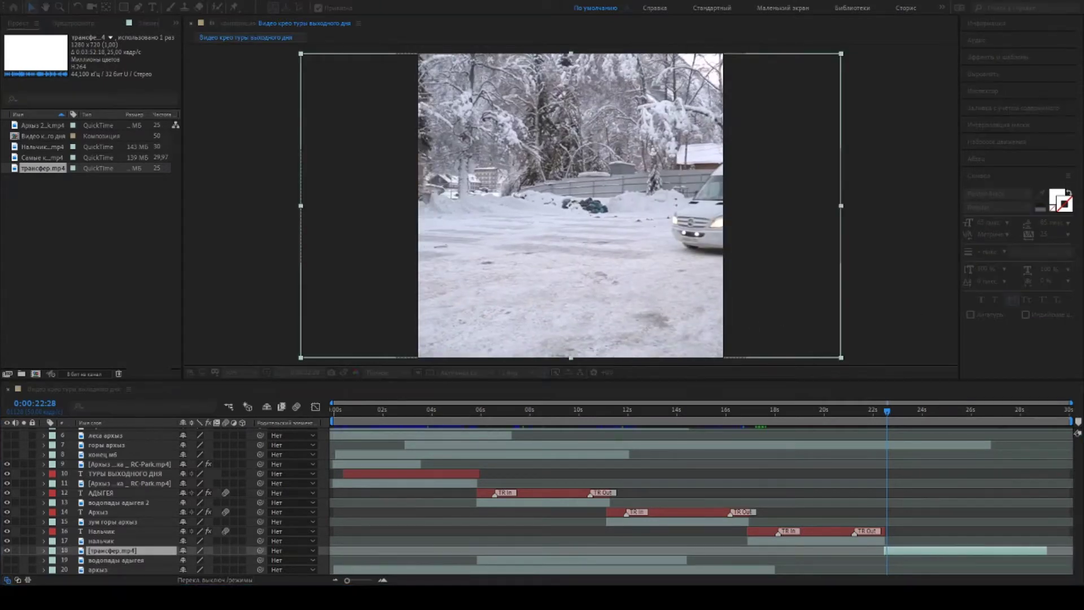
# Step: Shift the трансфер.mp4 picture to the right in the frame and trim the clip's end at 0:00:25:15
pyautogui.moveTo(887, 412); pyautogui.dragTo(942, 418)
pyautogui.moveTo(570, 226); pyautogui.dragTo(592, 226)
pyautogui.moveTo(932, 407); pyautogui.dragTo(952, 418)
pyautogui.hotkey('alt', ']')
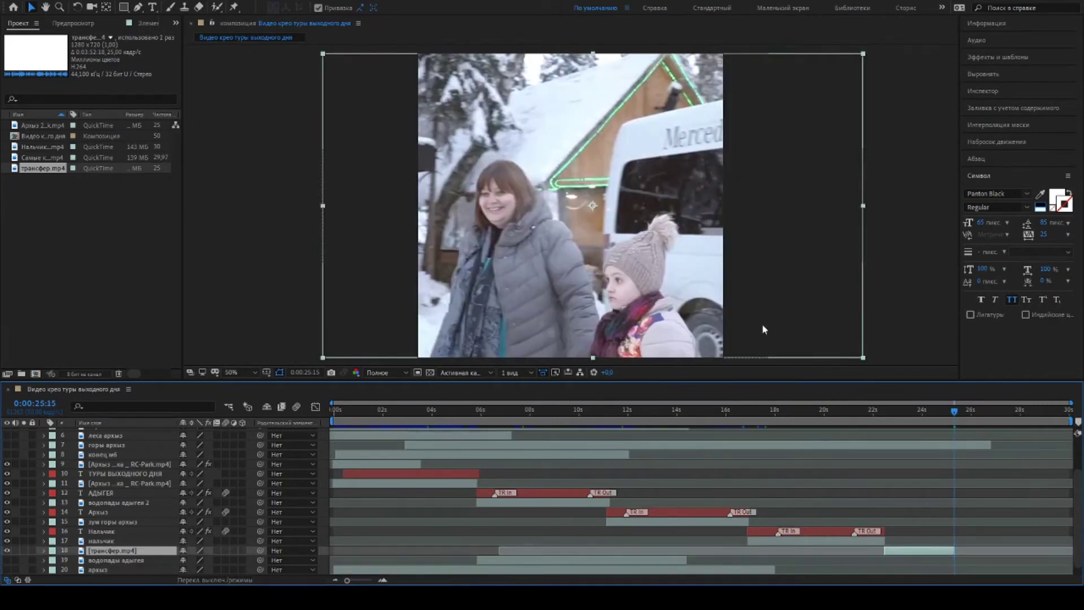
# Step: Time-stretch the trimmed трансфер.mp4 clip to play longer and preview it up to 0:00:25:49
pyautogui.press('Return')
pyautogui.moveTo(905, 413); pyautogui.dragTo(970, 432)
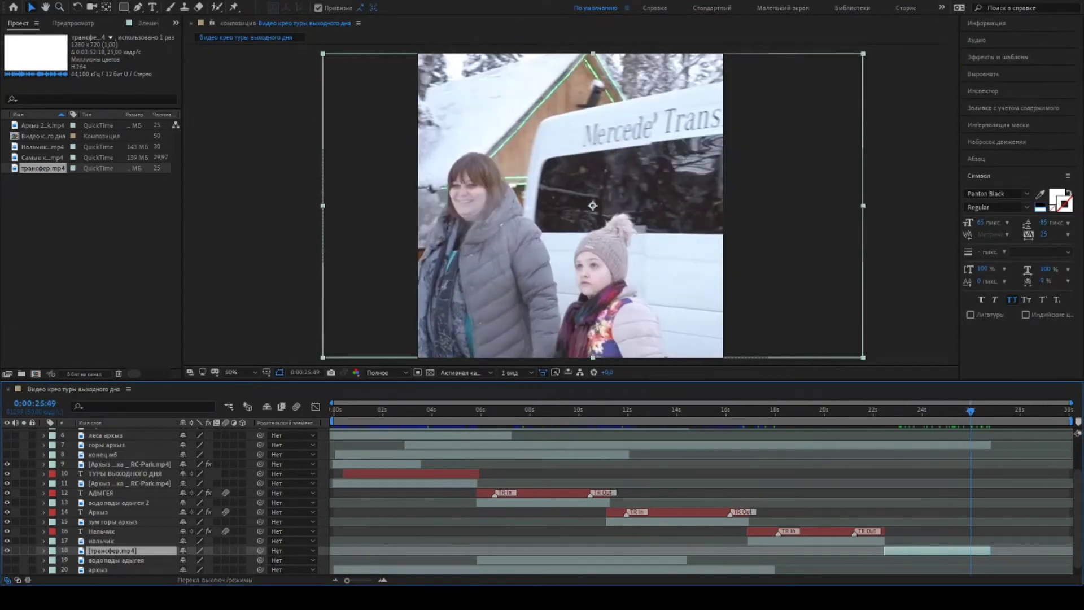
# Step: Add a two-line title "Комфортабельный трансфер" near the lower edge of the van scene, filled yellow with a black outline
pyautogui.hotkey('ctrl', 'alt', 'shift', 't')
pyautogui.click(621, 198)
pyautogui.press('BackSpace')
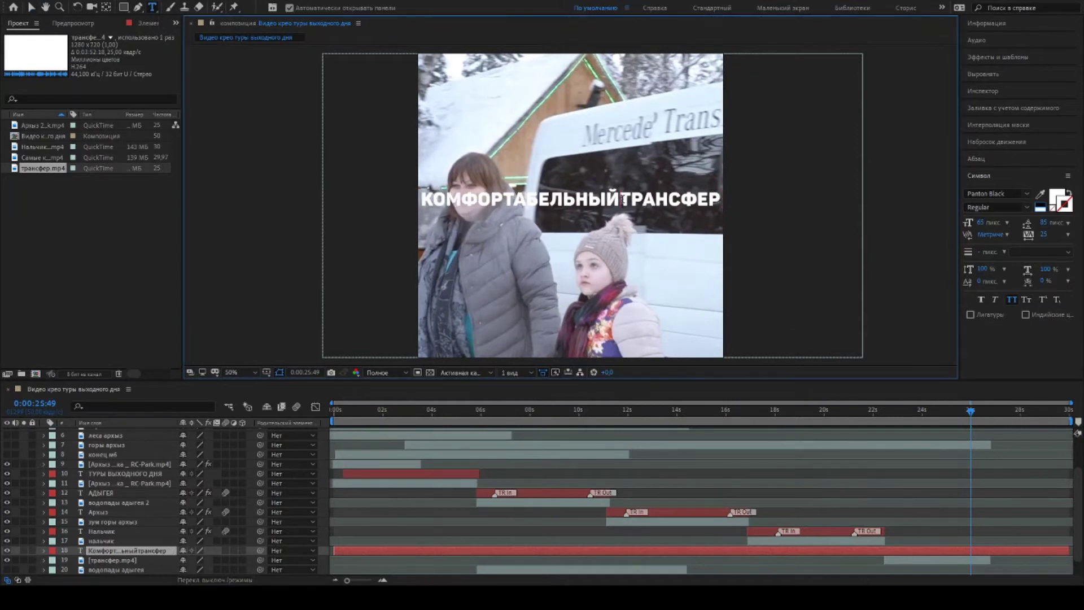
pyautogui.moveTo(603, 223); pyautogui.dragTo(603, 343)
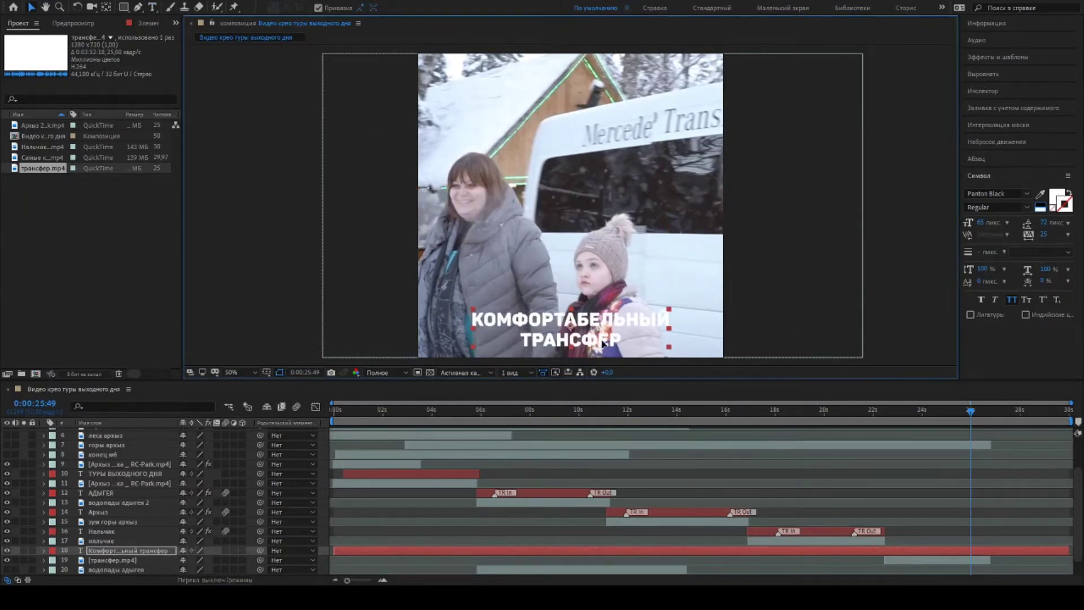
pyautogui.doubleClick(1056, 196)
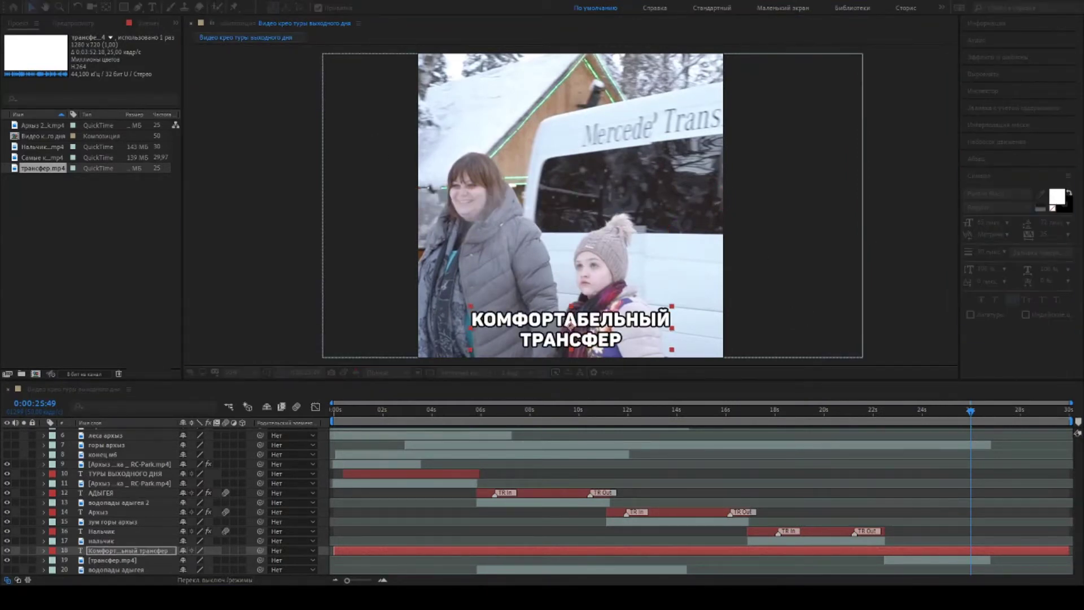
pyautogui.press('Return')
# Step: Trim the Комфортабельный трансфер title to the length of the трансфер.mp4 clip and give it the in and out text animation
pyautogui.moveTo(334, 550); pyautogui.dragTo(884, 550)
pyautogui.moveTo(1068, 550); pyautogui.dragTo(989, 549)
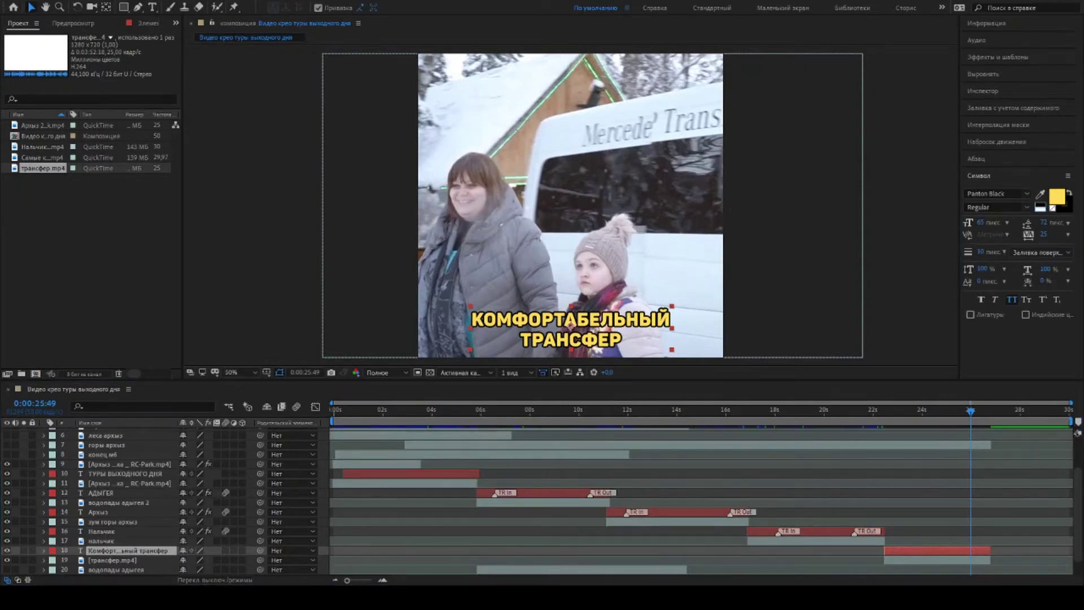
pyautogui.click(656, 563)
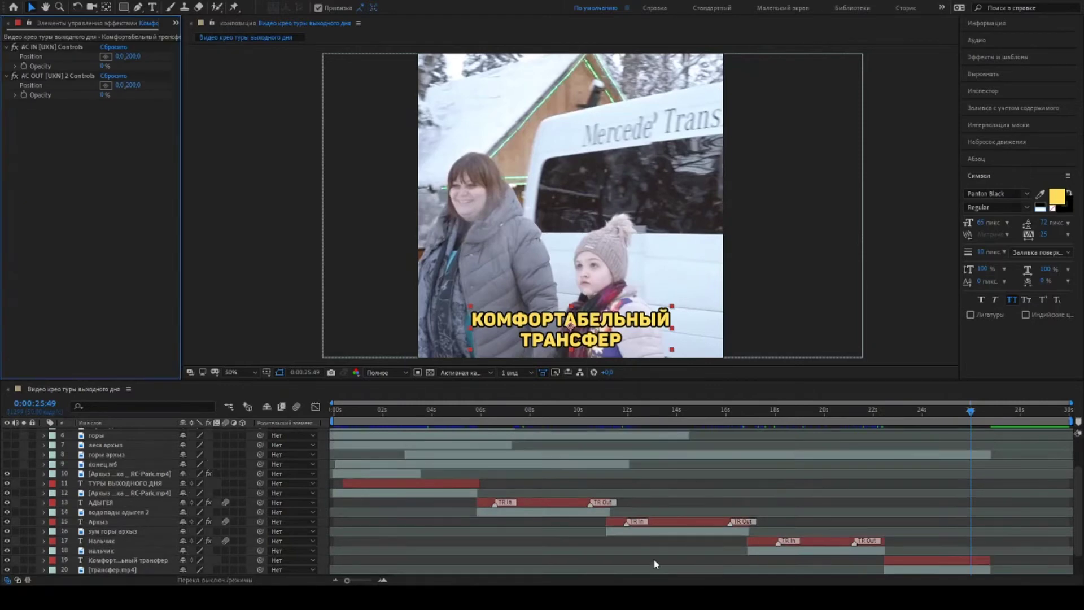
# Step: Move the конец мб clip below трансфер.mp4 in the layer stack, make it visible and slide it to the end of the video
pyautogui.scroll(-1, 655, 563)
pyautogui.moveTo(970, 411); pyautogui.dragTo(990, 412)
pyautogui.scroll(1, 104, 486)
pyautogui.moveTo(105, 464); pyautogui.dragTo(130, 545)
pyautogui.moveTo(495, 542); pyautogui.dragTo(951, 544)
pyautogui.click(7, 541)
pyautogui.moveTo(990, 411); pyautogui.dragTo(1006, 412)
pyautogui.moveTo(841, 542); pyautogui.dragTo(876, 542)
pyautogui.press('space')
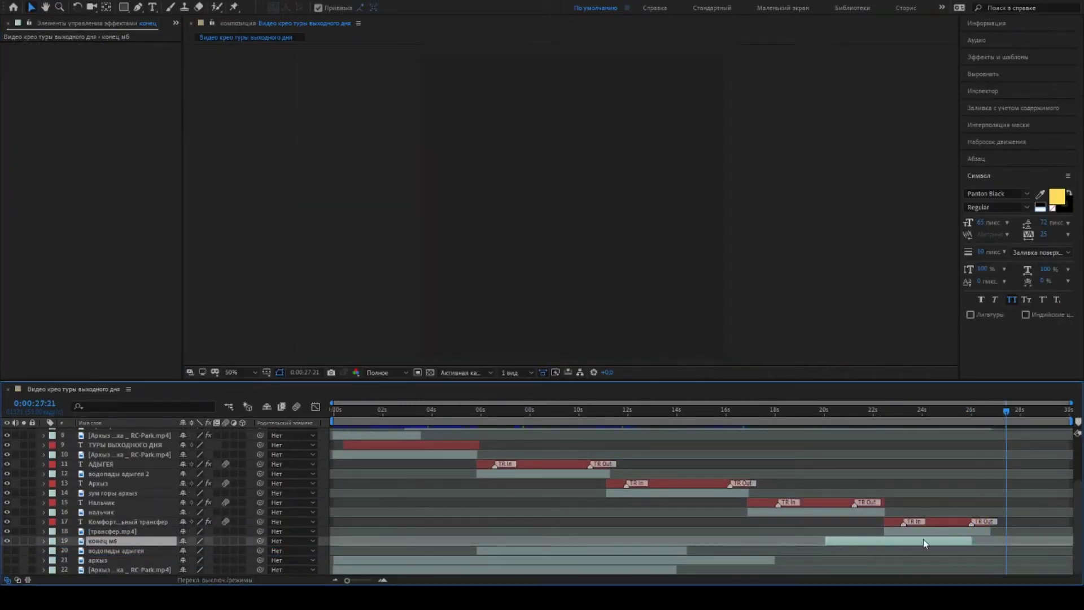
pyautogui.scroll(4, 457, 526)
pyautogui.scroll(-4, 457, 526)
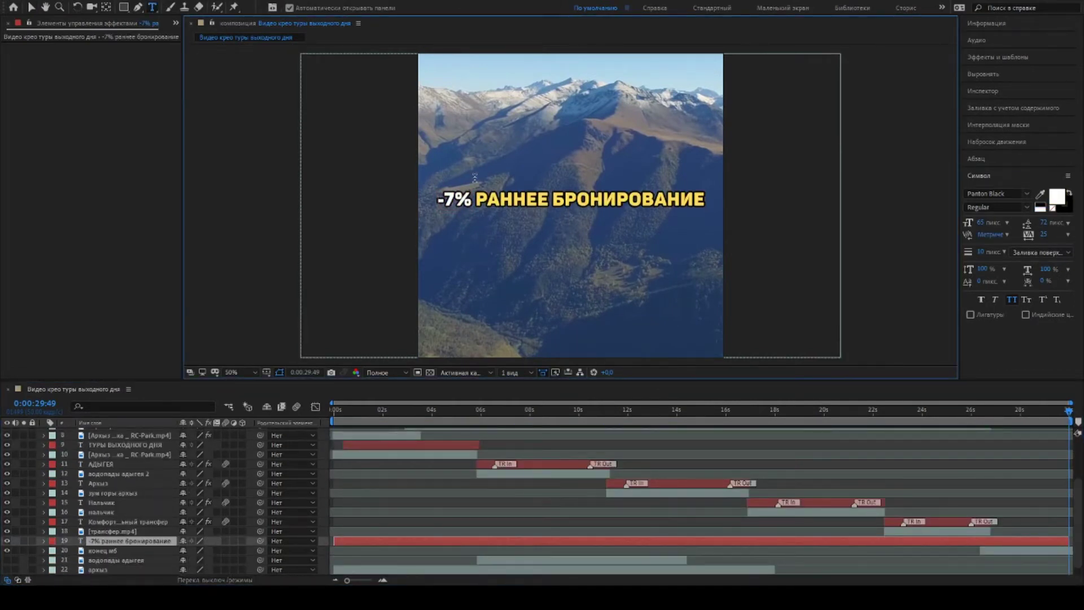
# Step: Finish the two-line title as "Скидка-7% за раннее бронирование" without an outline and trim its layer to start after the transfer scene
pyautogui.press('Return')
pyautogui.write('ЗА')
pyautogui.press('Escape')
pyautogui.press('v')
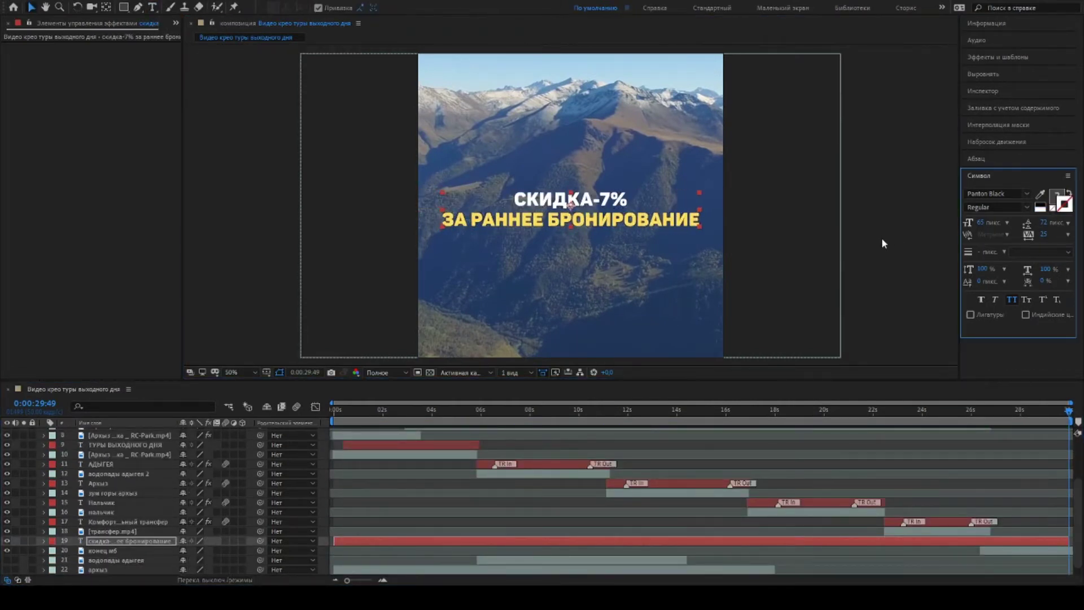
pyautogui.click(998, 159)
pyautogui.click(288, 170)
pyautogui.click(444, 540)
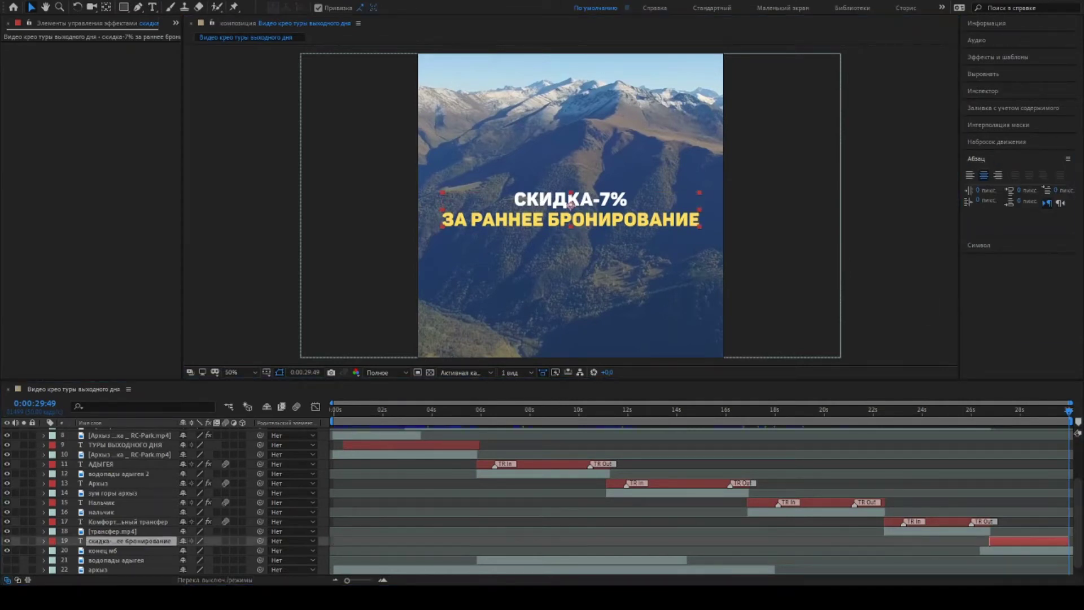
# Step: Play the composition from the start and examine the opacity keyframes of the ТУРЫ ВЫХОДНОГО ДНЯ title
pyautogui.moveTo(1066, 412); pyautogui.dragTo(332, 413)
pyautogui.press('space')
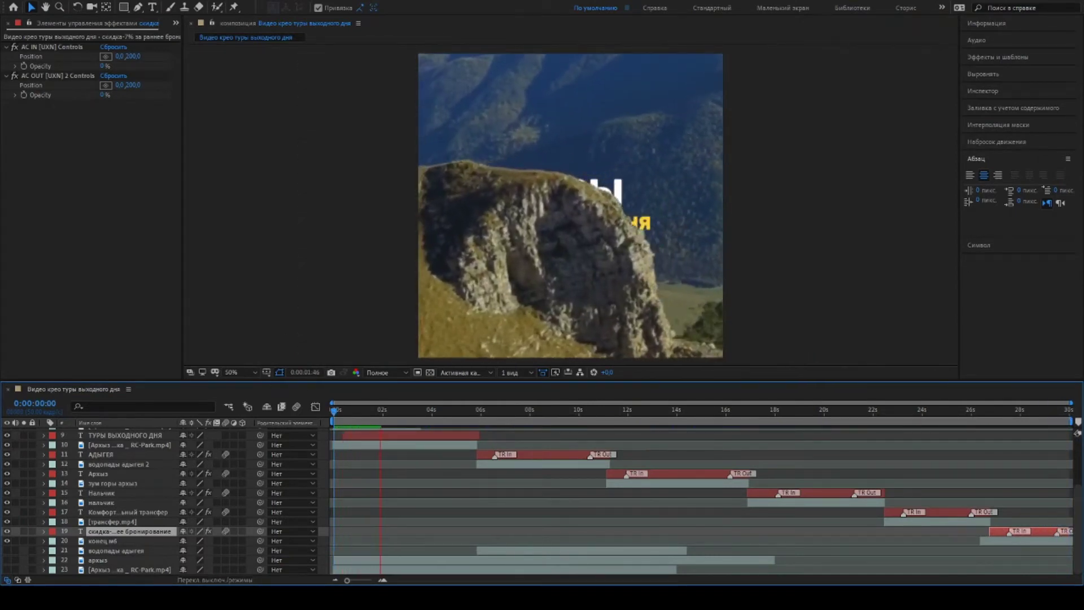
pyautogui.hotkey('ctrl', '3')
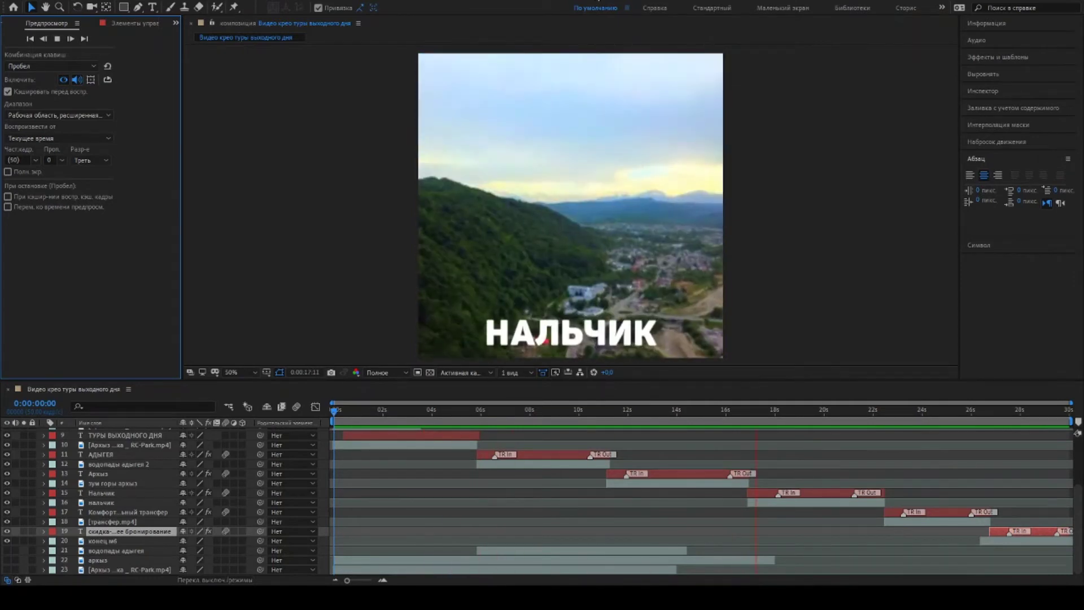
pyautogui.scroll(3, 117, 497)
pyautogui.click(117, 493)
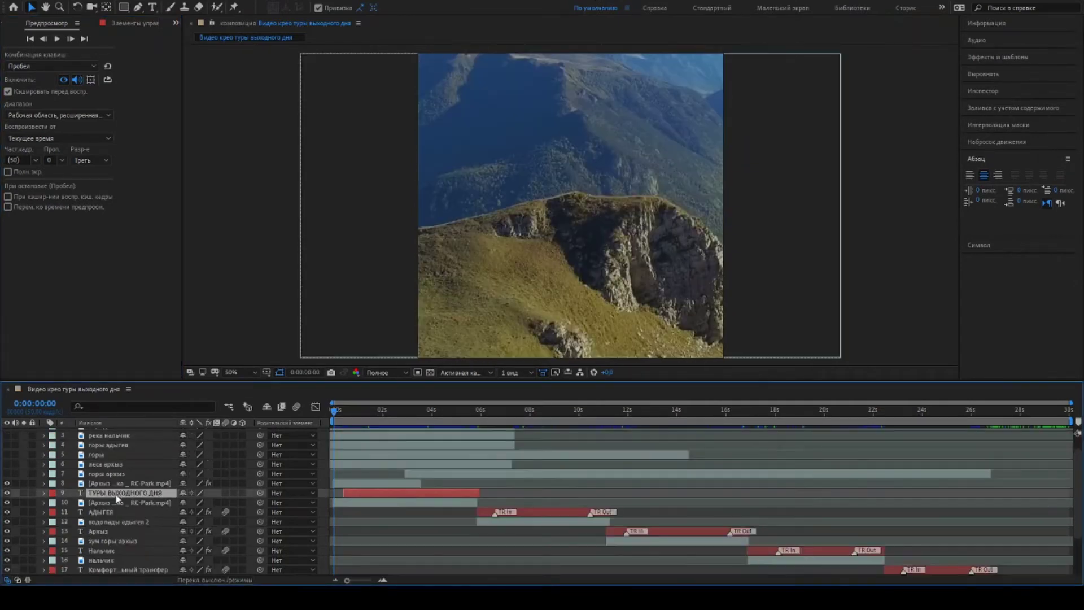
pyautogui.moveTo(346, 412); pyautogui.dragTo(375, 427)
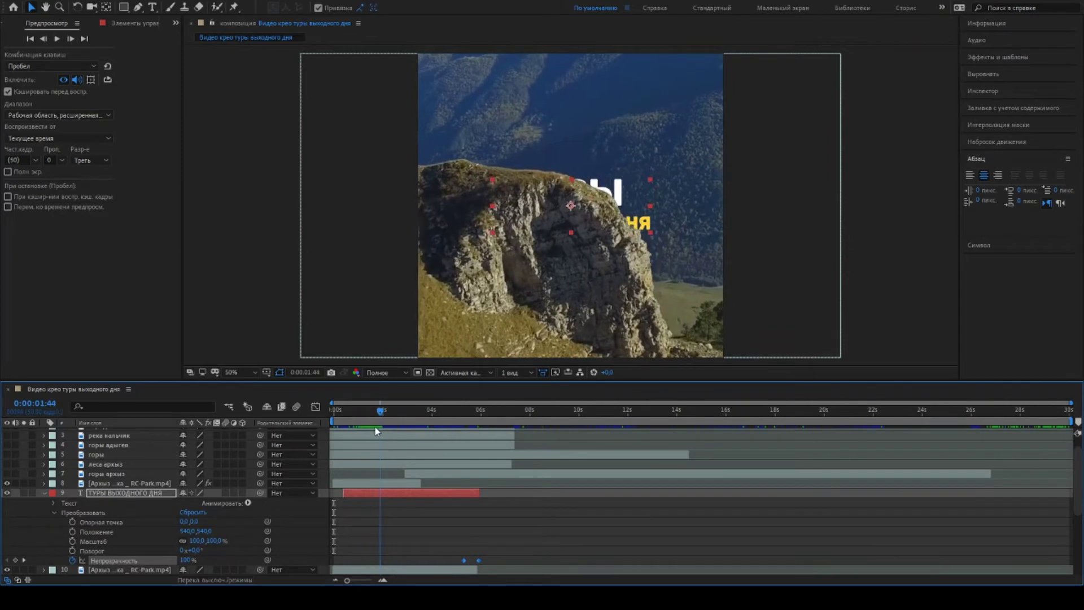
pyautogui.press('space')
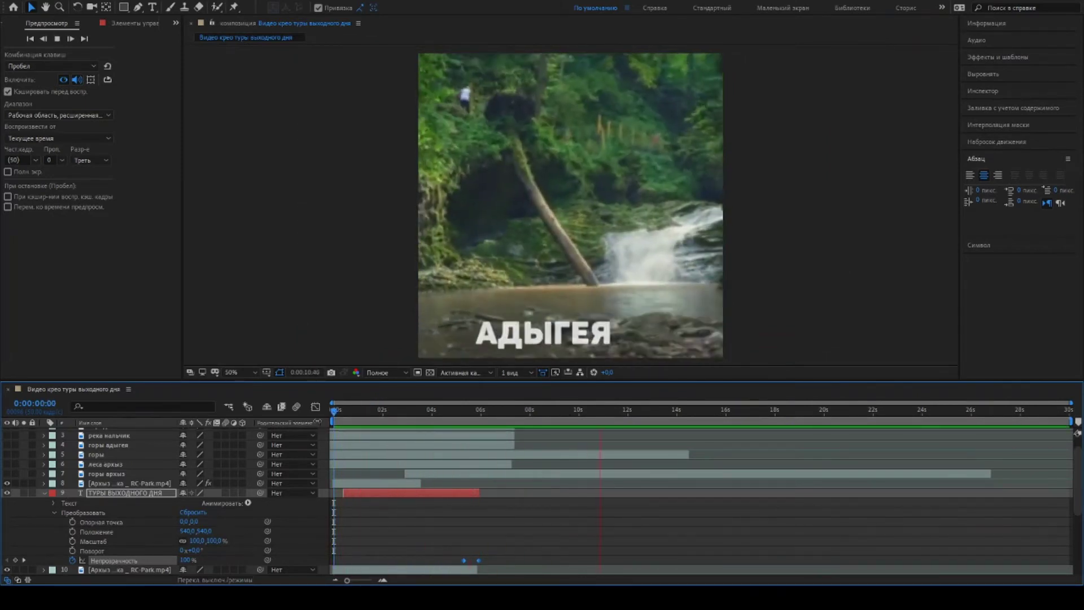
pyautogui.press('space')
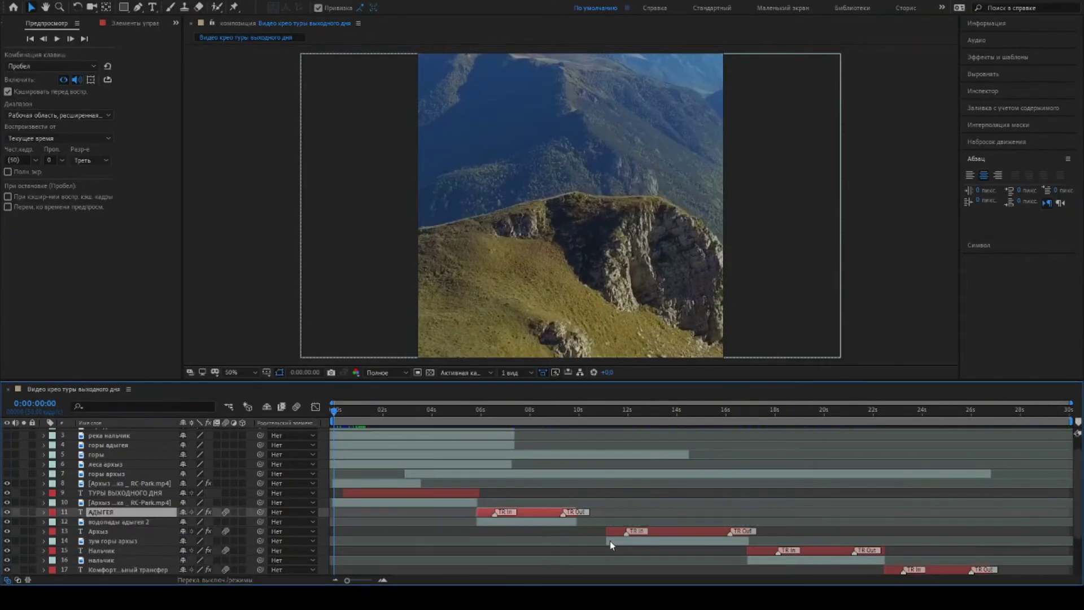
# Step: Time-stretch the зум горы архыз clip shorter and move it with the Архыз title directly after the Адыгея scene
pyautogui.click(609, 540)
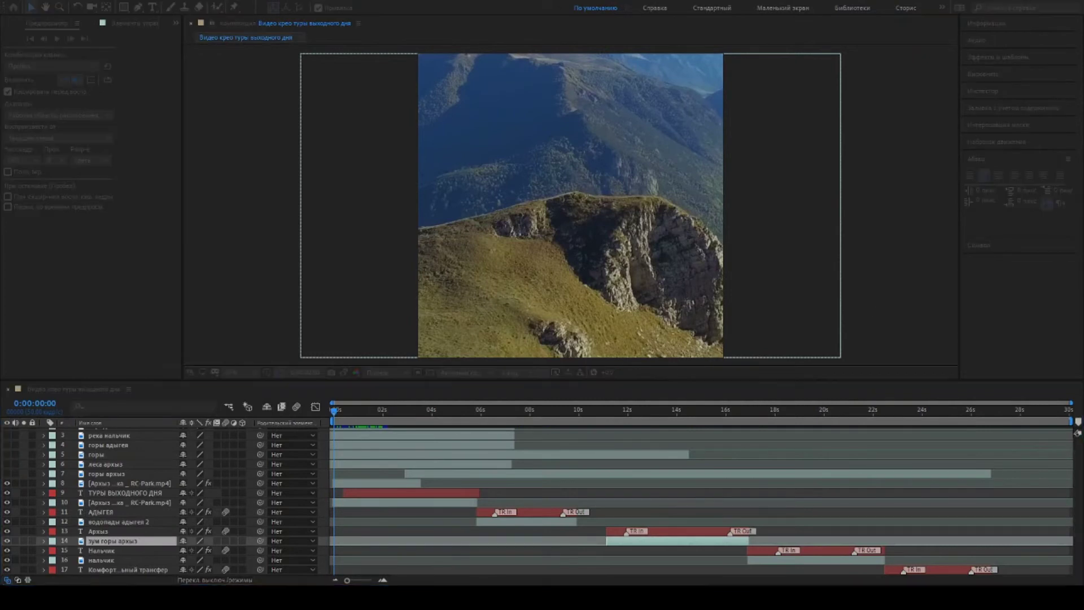
pyautogui.keyDown('shift'); pyautogui.click(727, 531); pyautogui.keyUp('shift')
pyautogui.moveTo(646, 535); pyautogui.dragTo(614, 532)
# Step: Time-stretch the нальчик clip shorter and move it with the Нальчик title directly after the Архыз scene
pyautogui.rightClick(797, 559)
pyautogui.click(847, 313)
pyautogui.press('Return')
pyautogui.moveTo(883, 549); pyautogui.dragTo(850, 549)
pyautogui.keyDown('shift'); pyautogui.click(797, 558); pyautogui.keyUp('shift')
pyautogui.press('i')
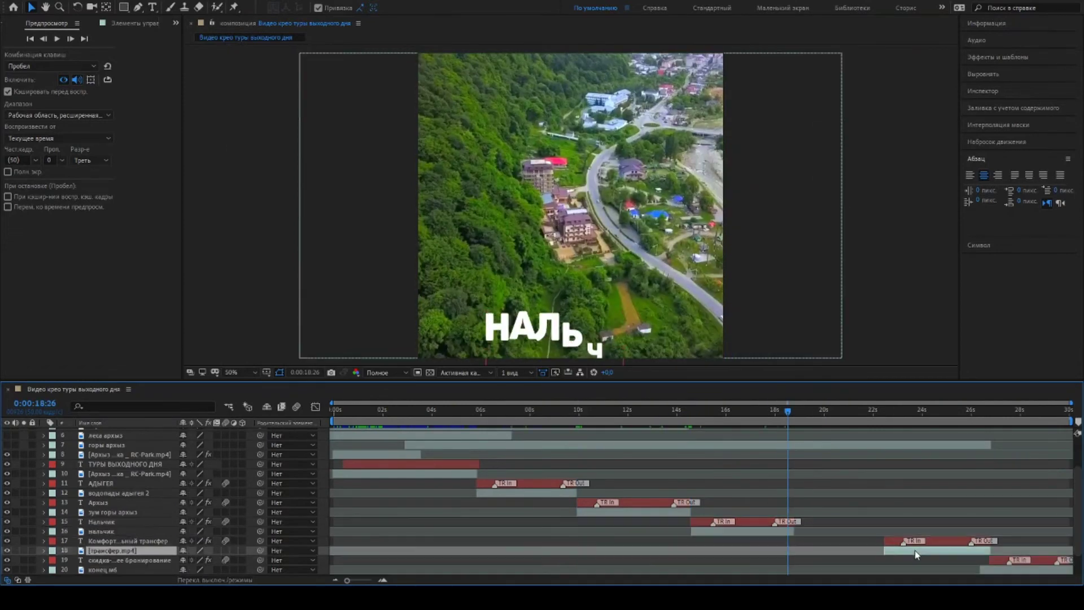
# Step: Move трансфер.mp4 and its title directly after the Нальчик scene, time-stretch the clip and fit the title to its length
pyautogui.keyDown('shift'); pyautogui.click(916, 542); pyautogui.keyUp('shift')
pyautogui.moveTo(929, 548); pyautogui.dragTo(839, 548)
pyautogui.rightClick(839, 548)
pyautogui.press('Return')
pyautogui.click(901, 541)
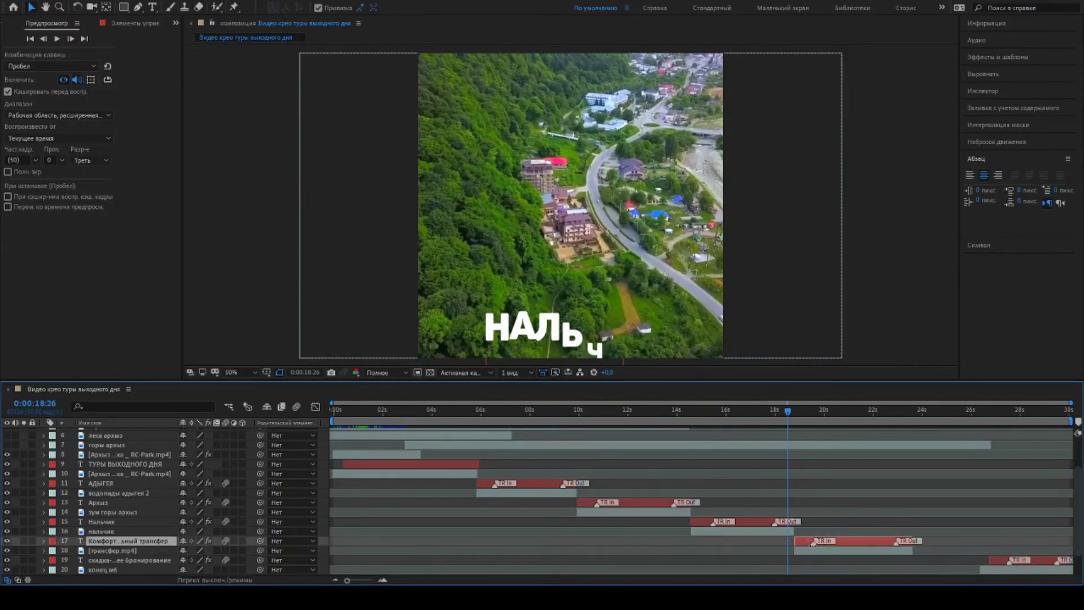
pyautogui.moveTo(817, 546); pyautogui.dragTo(815, 546)
# Step: Slide the конец мб clip to the end of the transfer scene and move the discount title earlier over it
pyautogui.moveTo(993, 569); pyautogui.dragTo(928, 569)
pyautogui.moveTo(894, 412); pyautogui.dragTo(912, 433)
pyautogui.moveTo(932, 569); pyautogui.dragTo(930, 569)
pyautogui.click(922, 411)
pyautogui.moveTo(1015, 561); pyautogui.dragTo(960, 561)
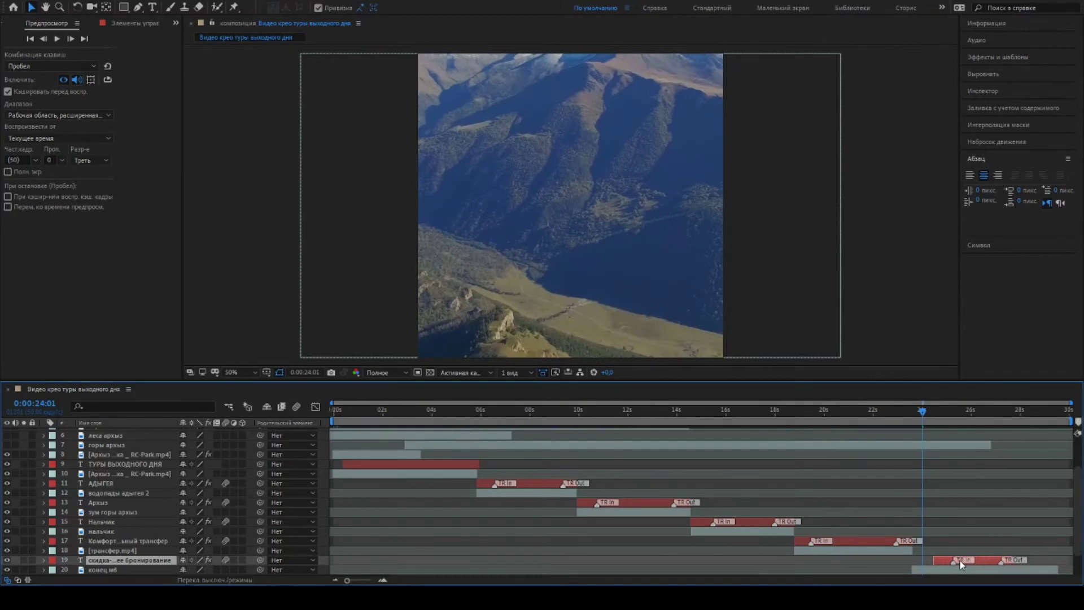
# Step: Time-stretch конец мб to the composition's end, extend the discount title over it with TR Out near the end, and preview from the start
pyautogui.rightClick(1016, 569)
pyautogui.click(922, 334)
pyautogui.press('Return')
pyautogui.moveTo(1058, 560); pyautogui.dragTo(1072, 560)
pyautogui.moveTo(980, 560); pyautogui.dragTo(1050, 560)
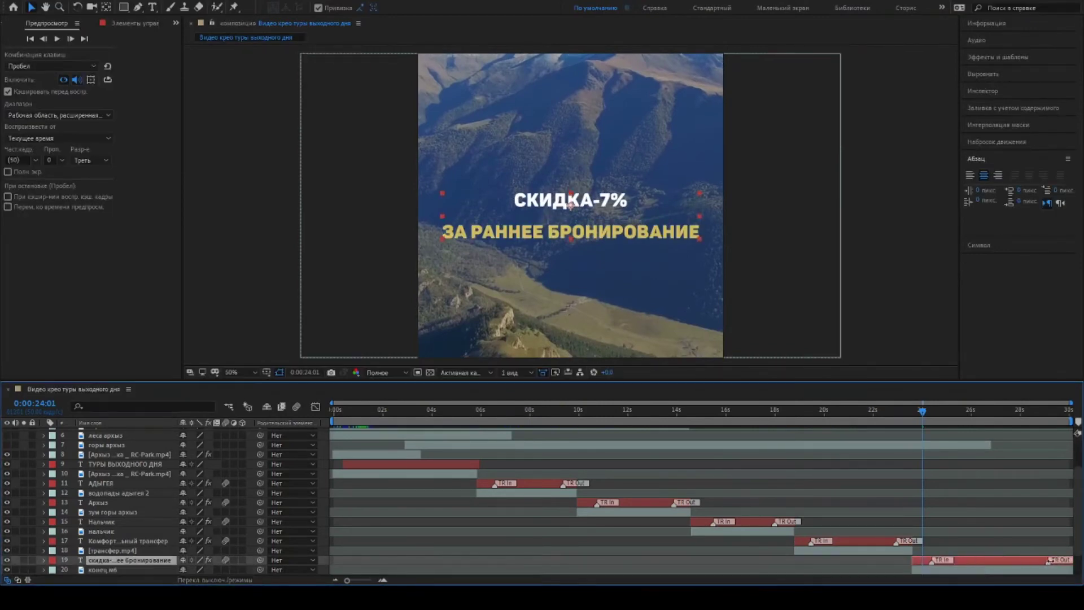
pyautogui.click(335, 407)
pyautogui.press('space')
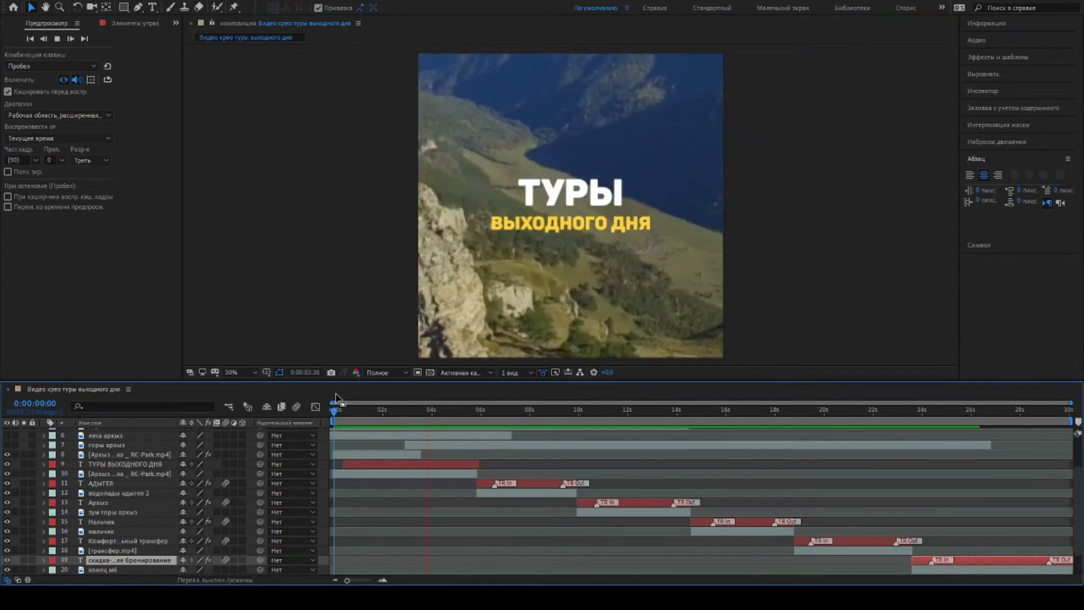
pyautogui.press('space')
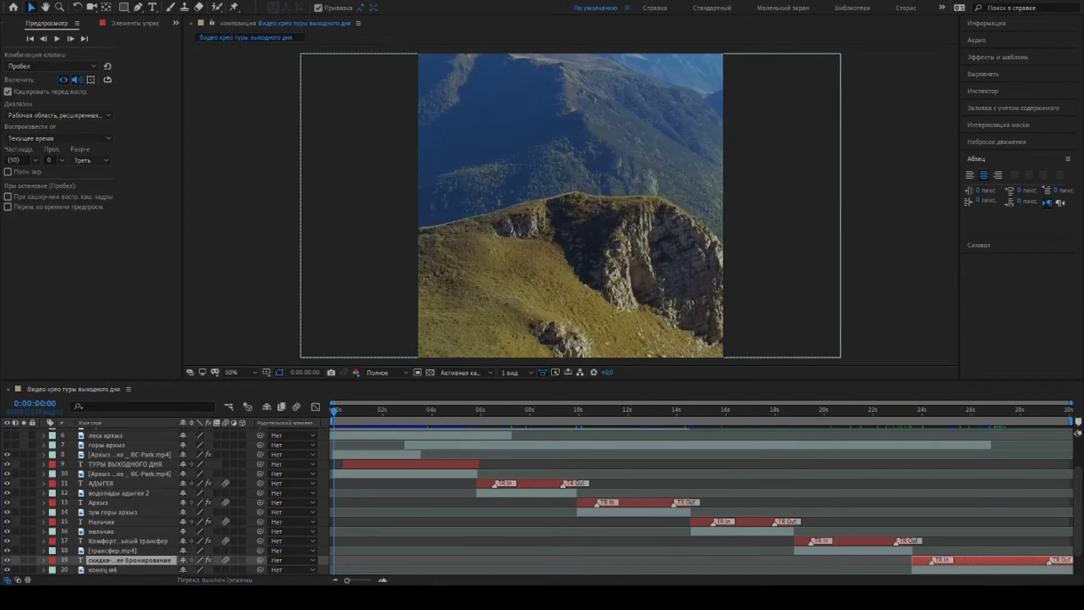
# Step: Add the Simple Distorted Zoom Out transition at the cut between the opening scene and the Адыгея scene and preview it
pyautogui.click(452, 474)
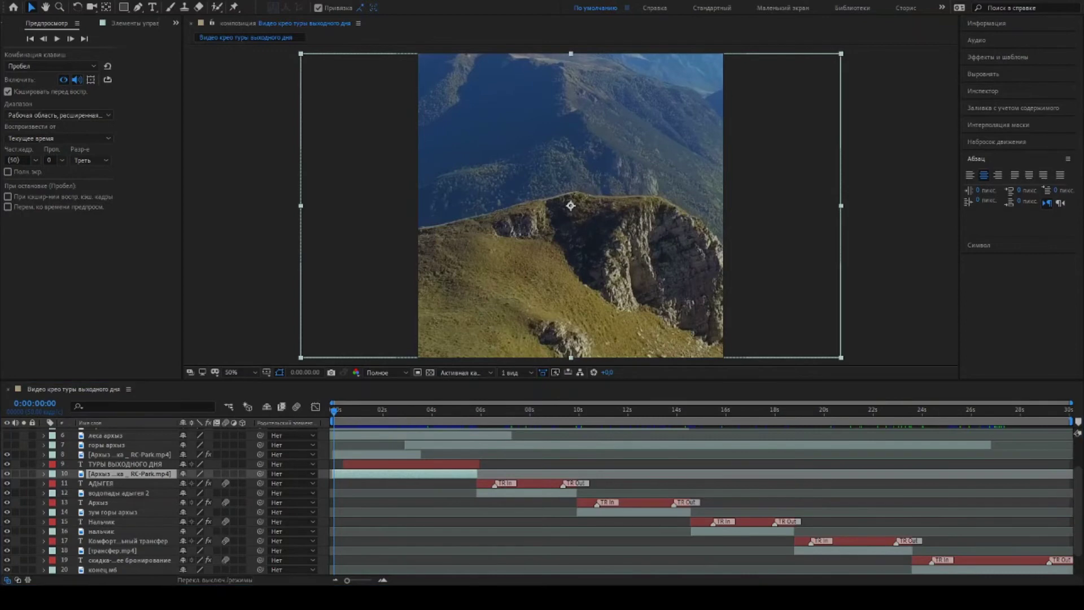
pyautogui.moveTo(510, 472); pyautogui.dragTo(494, 471)
pyautogui.press('space')
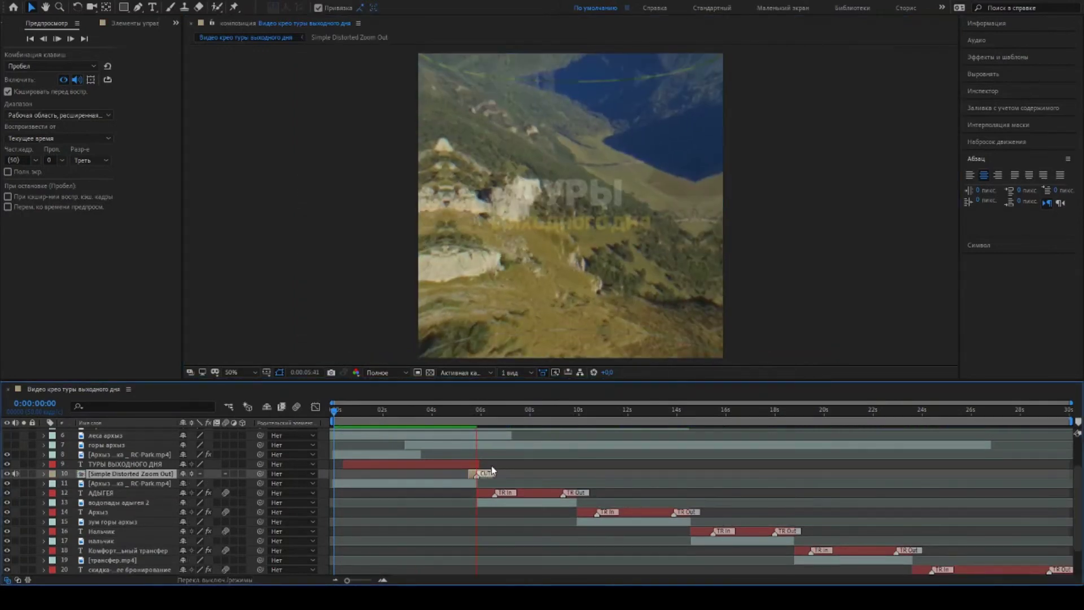
pyautogui.press('space')
# Step: Duplicate the Simple Distorted Zoom Out transition, place it below the АДЫГЕЯ title, align it with the Адыгея–Архыз cut and preview
pyautogui.hotkey('ctrl', 'd')
pyautogui.moveTo(145, 474); pyautogui.dragTo(157, 506)
pyautogui.moveTo(158, 508); pyautogui.dragTo(157, 507)
pyautogui.moveTo(488, 502); pyautogui.dragTo(586, 502)
pyautogui.press('space')
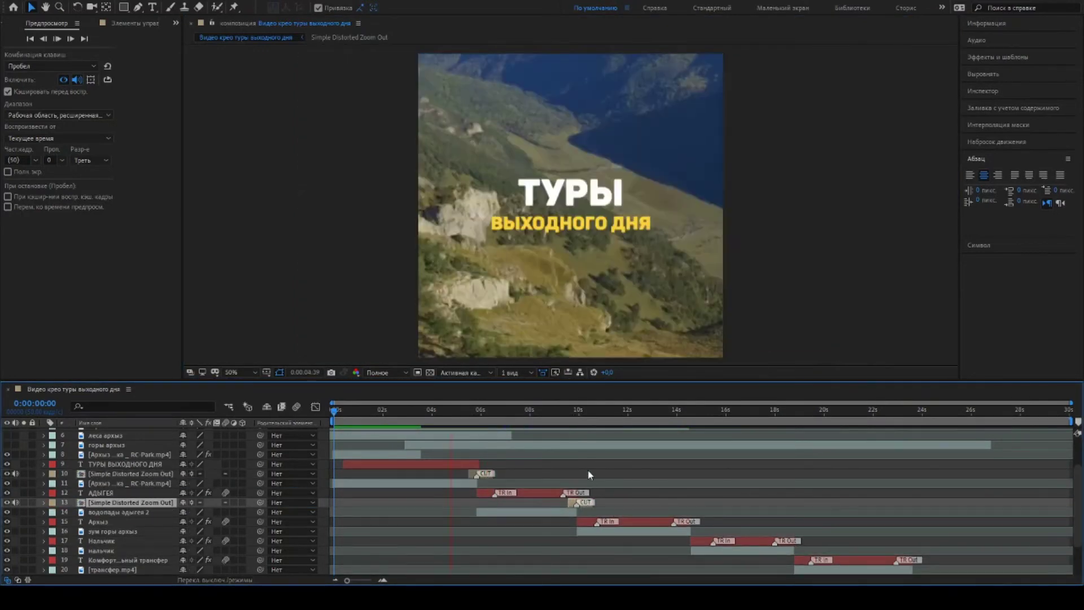
pyautogui.press('space')
# Step: Duplicate the transition below the Архыз title, align it with the cut between the Архыз and Нальчик scenes and preview it
pyautogui.hotkey('ctrl', 'd')
pyautogui.moveTo(145, 502); pyautogui.dragTo(152, 535)
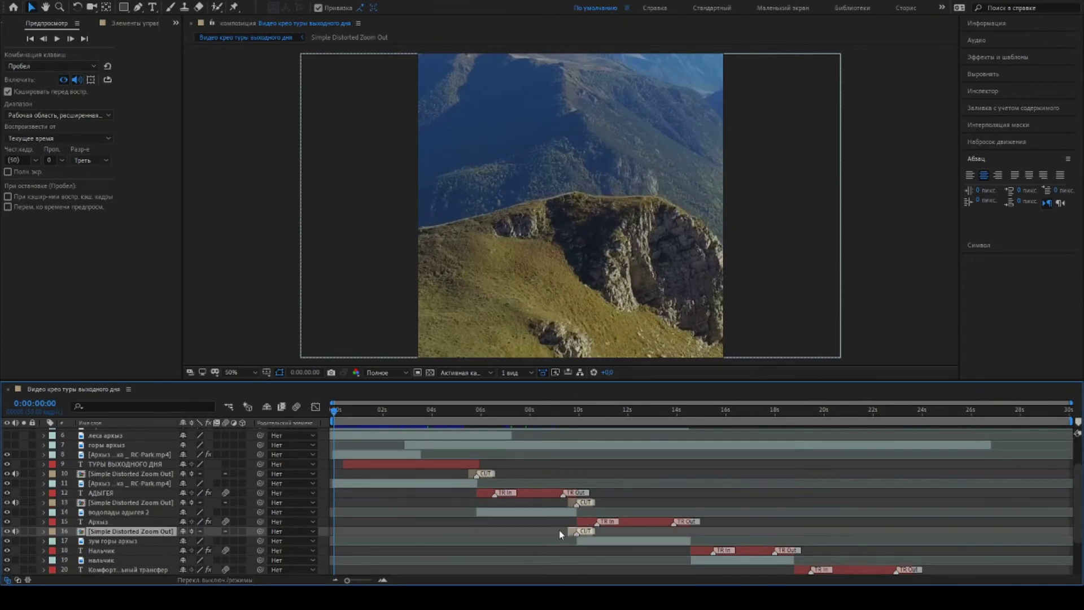
pyautogui.moveTo(582, 531); pyautogui.dragTo(698, 532)
pyautogui.click(618, 413)
pyautogui.press('space')
pyautogui.press('space')
# Step: Duplicate the transition below the Нальчик title, align it with the cut between the Нальчик and transfer scenes and preview it
pyautogui.hotkey('ctrl', 'd')
pyautogui.scroll(-1, 165, 535)
pyautogui.moveTo(158, 503); pyautogui.dragTo(158, 536)
pyautogui.moveTo(698, 535); pyautogui.dragTo(797, 531)
pyautogui.click(729, 418)
pyautogui.press('space')
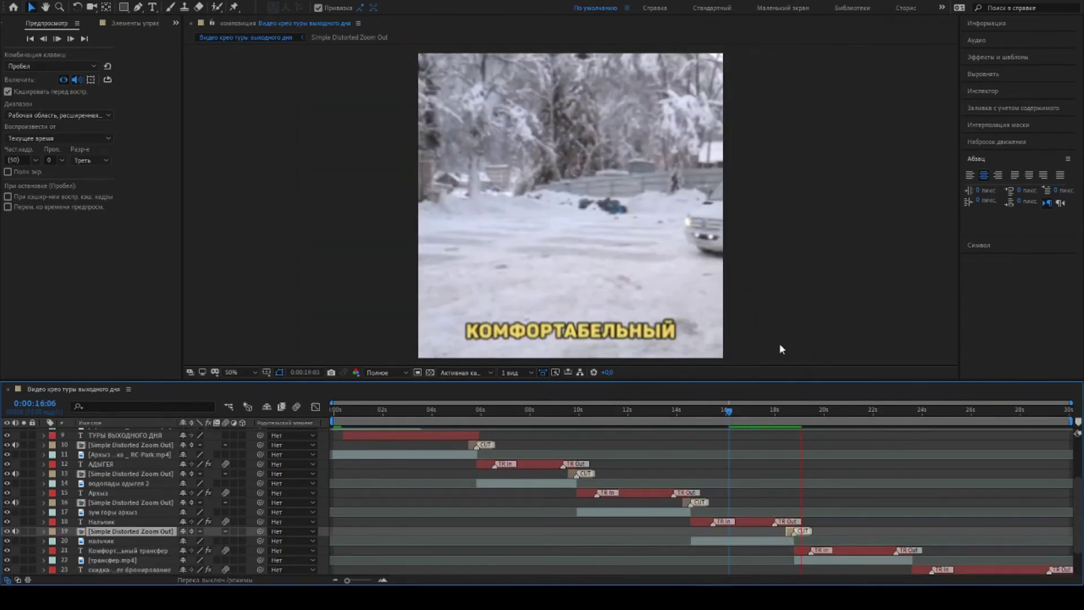
pyautogui.press('space')
# Step: Duplicate the transition below the Комфортабельный трансфер title, align it with the cut to the конец мб scene and preview the video
pyautogui.hotkey('ctrl', 'd')
pyautogui.moveTo(159, 531); pyautogui.dragTo(163, 564)
pyautogui.scroll(-2, 164, 564)
pyautogui.moveTo(797, 511); pyautogui.dragTo(916, 512)
pyautogui.press('space')
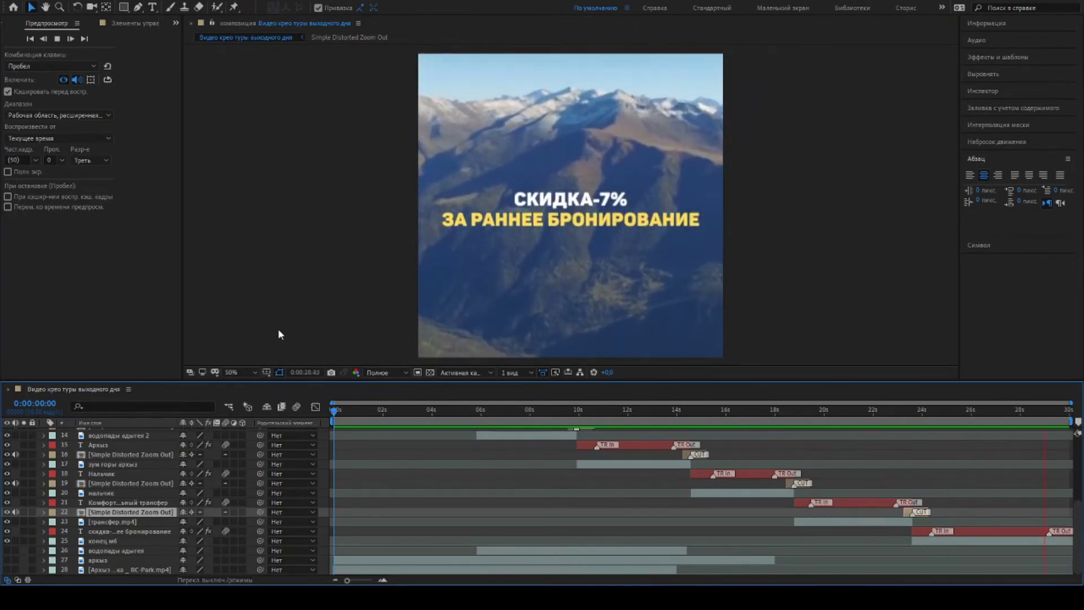
pyautogui.press('space')
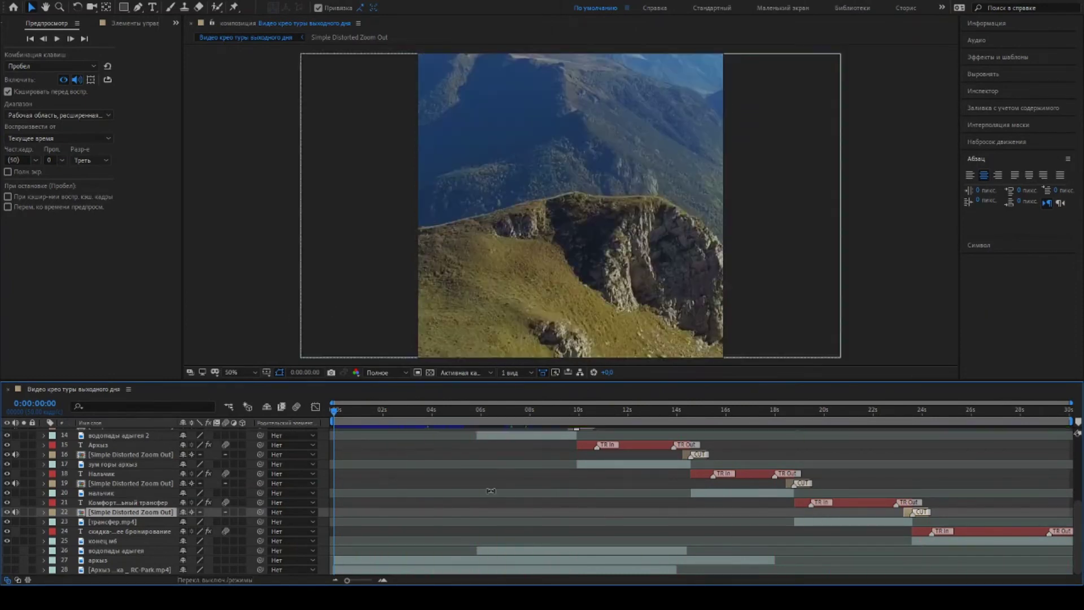
# Step: Shift the АДЫГЕЯ title's TR In marker to about 7 seconds and preview the composition
pyautogui.scroll(2, 508, 485)
pyautogui.click(508, 473)
pyautogui.press('space')
pyautogui.press('space')
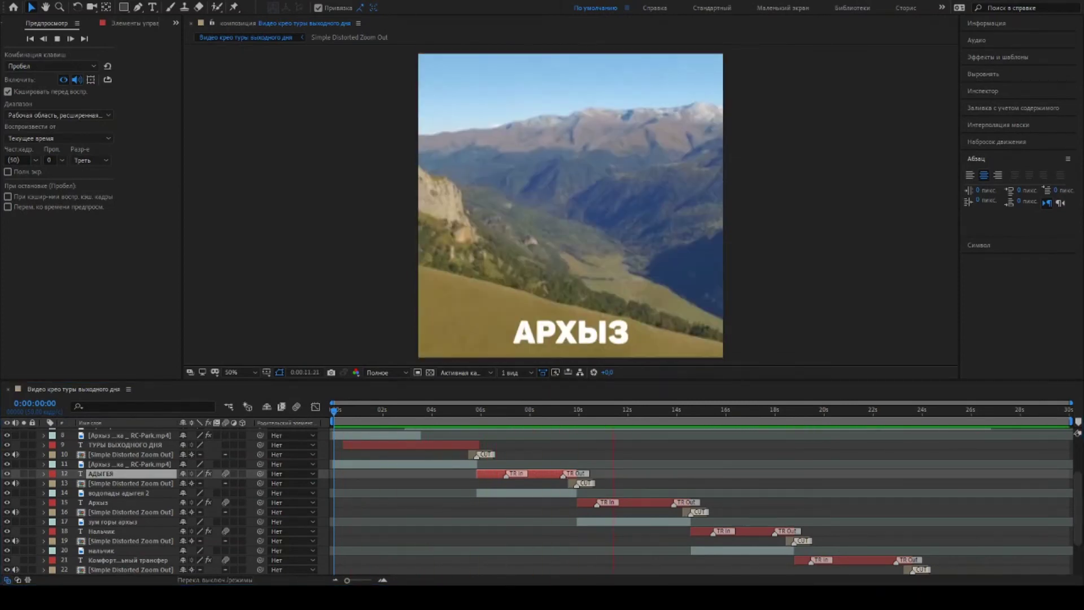
pyautogui.press('space')
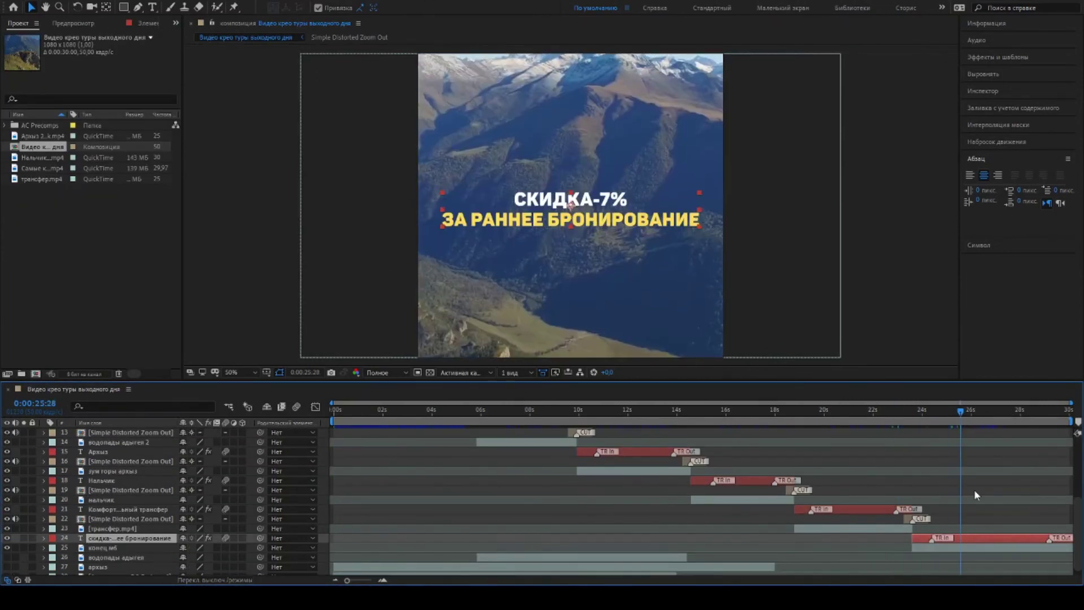
# Step: Shorten the discount title and place a duplicate reading "Переходи в профиль!" after it, positioned in the middle of the frame
pyautogui.click(959, 541)
pyautogui.moveTo(1015, 549); pyautogui.dragTo(1000, 549)
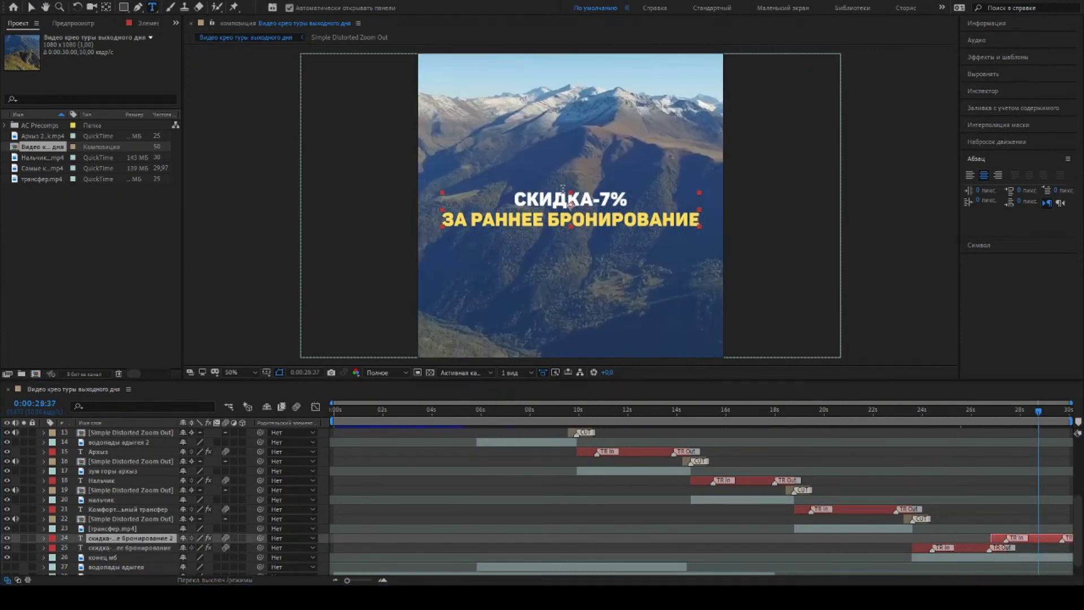
pyautogui.click(1049, 102)
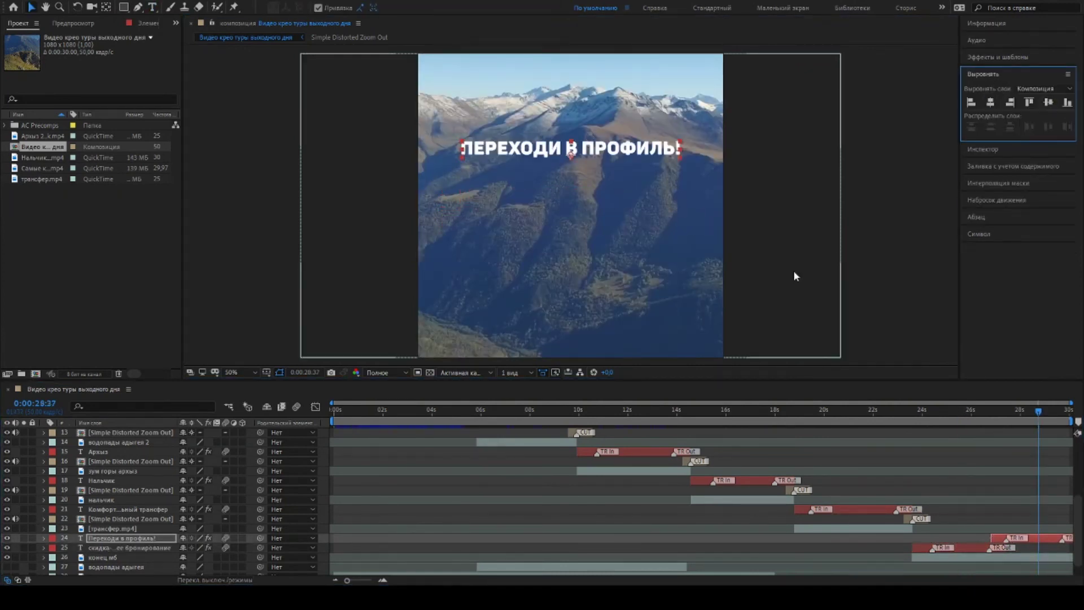
pyautogui.moveTo(632, 148); pyautogui.dragTo(631, 212)
pyautogui.moveTo(1038, 412)
pyautogui.mouseDown()
pyautogui.moveTo(988, 416)
pyautogui.moveTo(1051, 417)
pyautogui.mouseUp()
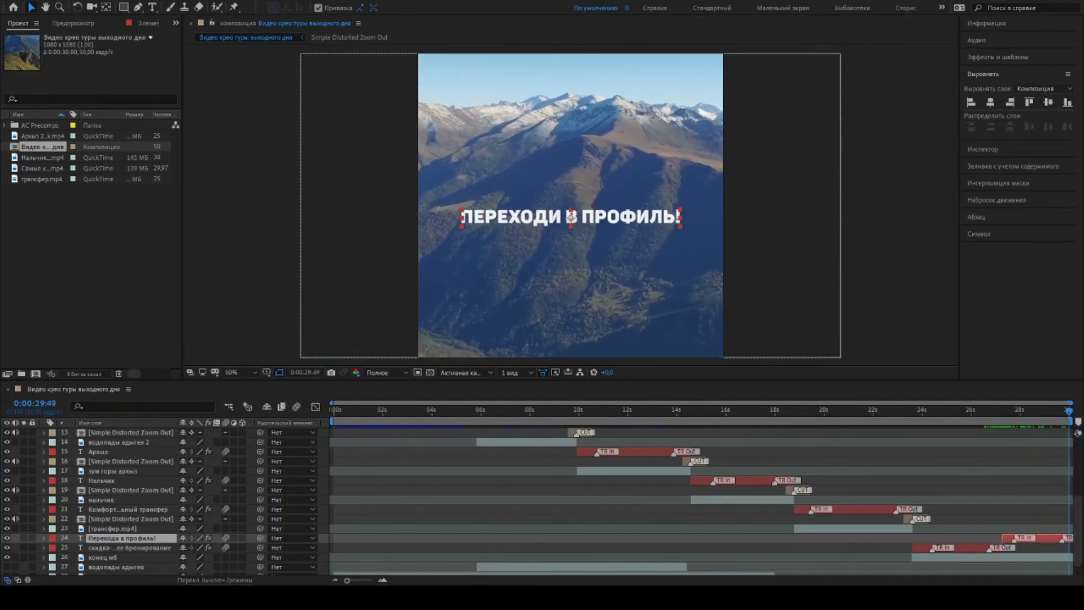